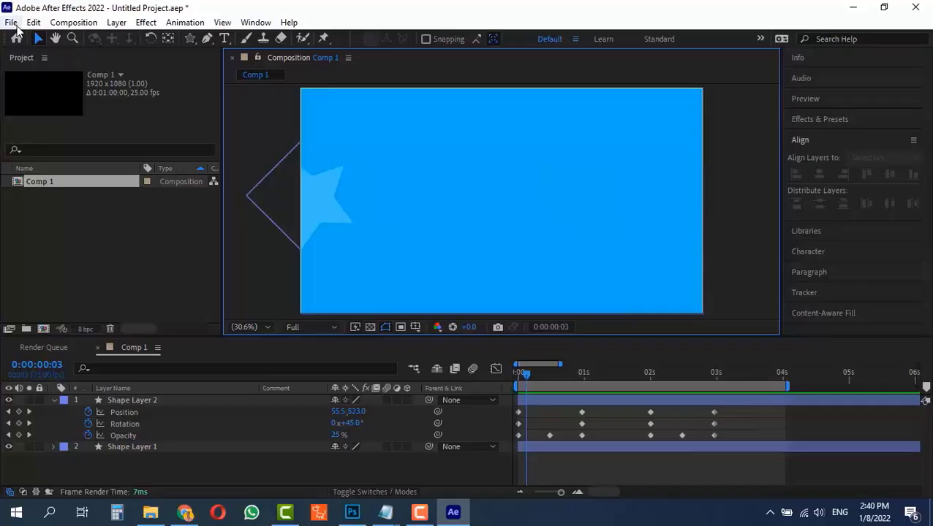
# Start a new project without saving changes to the current untitled project.
pyautogui.click(11, 22)
pyautogui.moveTo(29, 36)
pyautogui.click(250, 44)
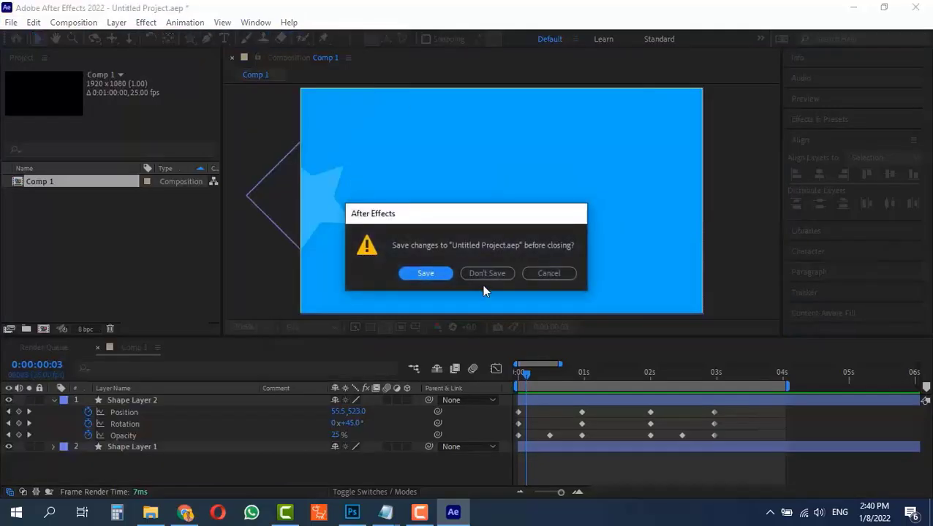
pyautogui.click(486, 274)
# Create a new composition using the HDTV 1080 25 preset, 1920×1080 at 25 fps, lasting 0:01:00:00.
pyautogui.click(404, 210)
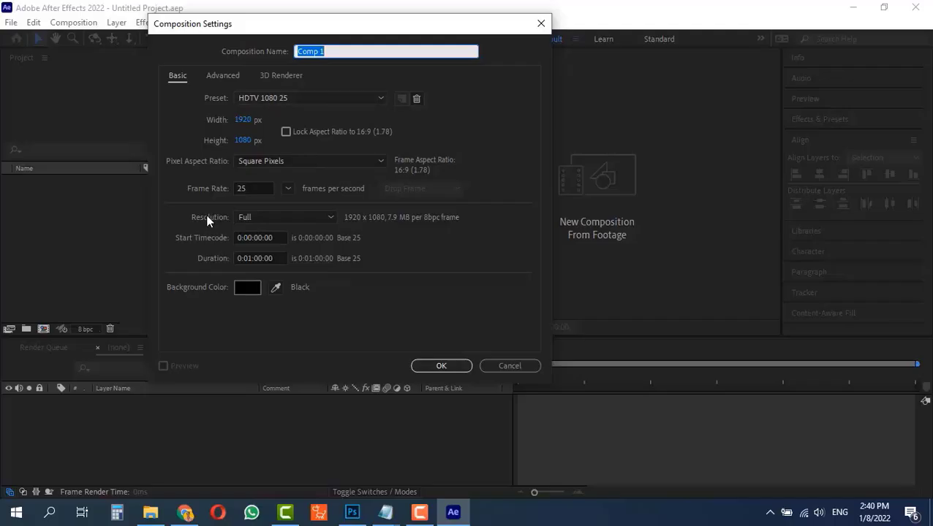
pyautogui.click(433, 363)
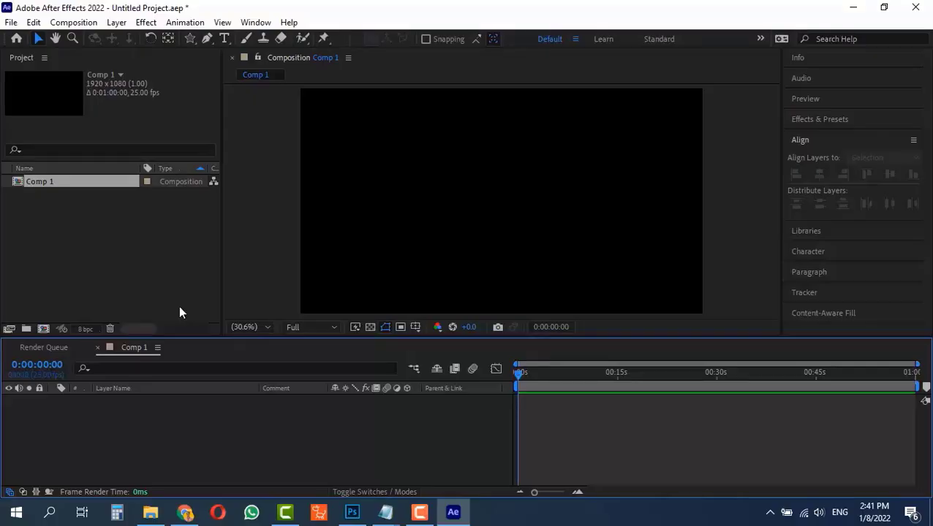
# Create a rectangle shape layer that fills the whole composition using the Rectangle tool.
pyautogui.moveTo(188, 39)
pyautogui.mouseDown()
pyautogui.moveTo(252, 48)
pyautogui.moveTo(254, 38)
pyautogui.mouseUp()
pyautogui.doubleClick(190, 38)
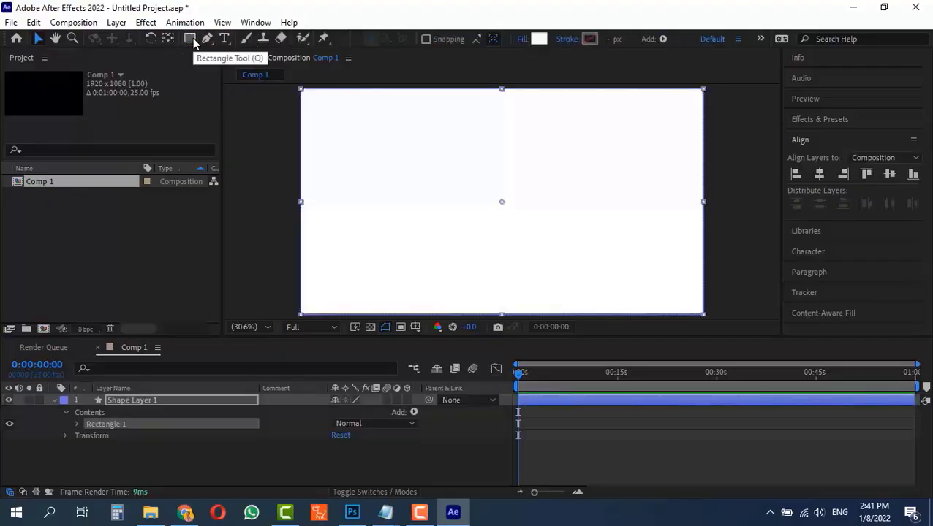
# Set the rectangle's fill color to blue 0A99DC and its stroke to None.
pyautogui.click(537, 39)
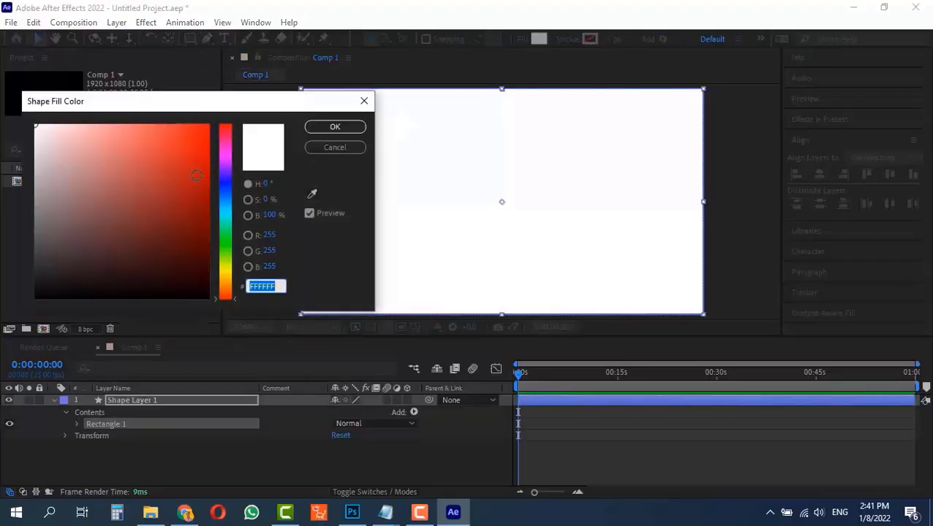
pyautogui.click(226, 204)
pyautogui.moveTo(176, 155); pyautogui.dragTo(203, 159)
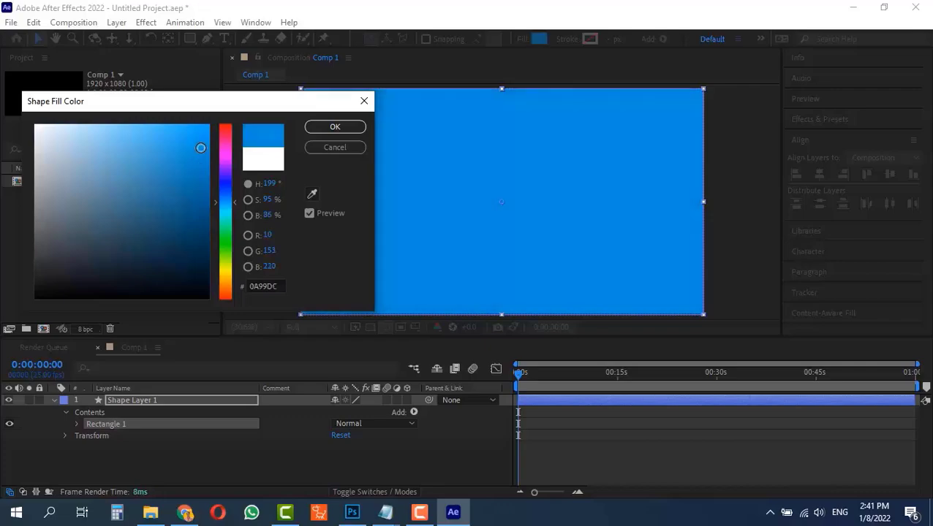
pyautogui.click(346, 131)
pyautogui.click(567, 38)
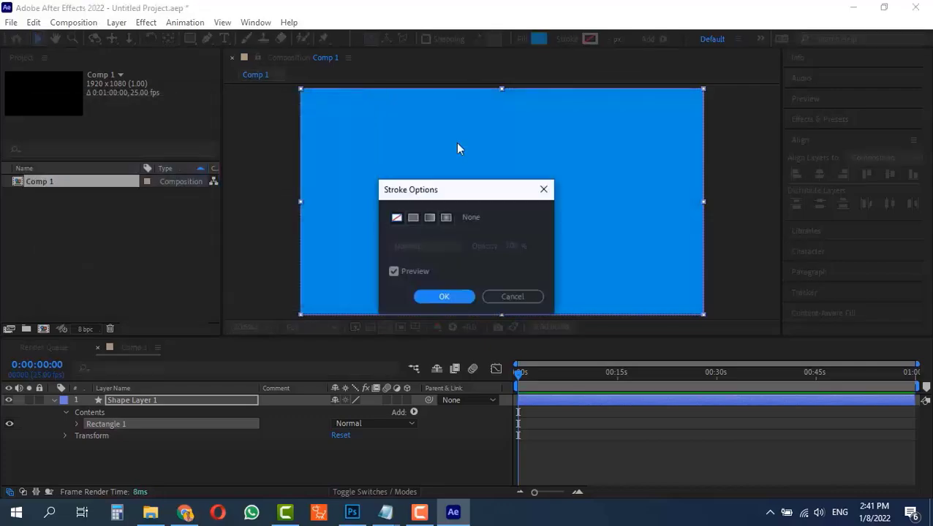
pyautogui.click(441, 297)
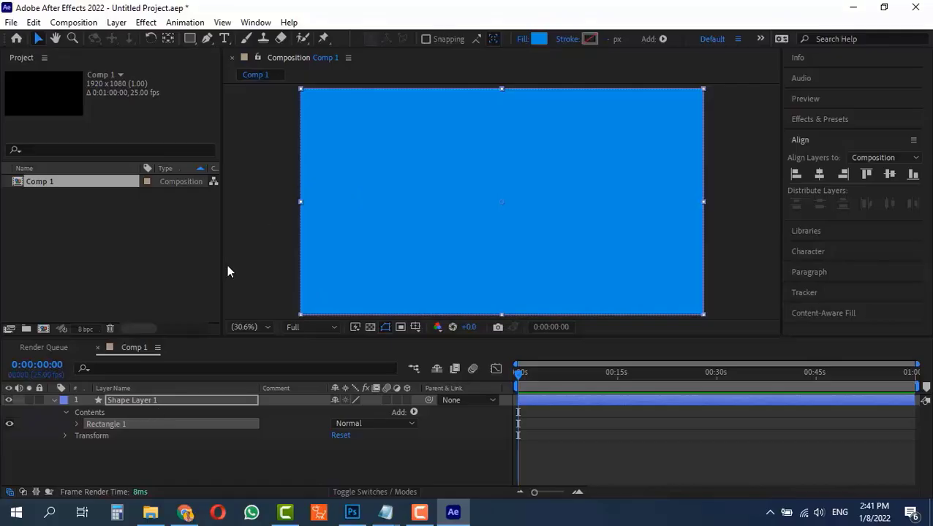
# Deselect the rectangle and draw a star shape with the Star tool in the composition's upper-left area.
pyautogui.press('F2')
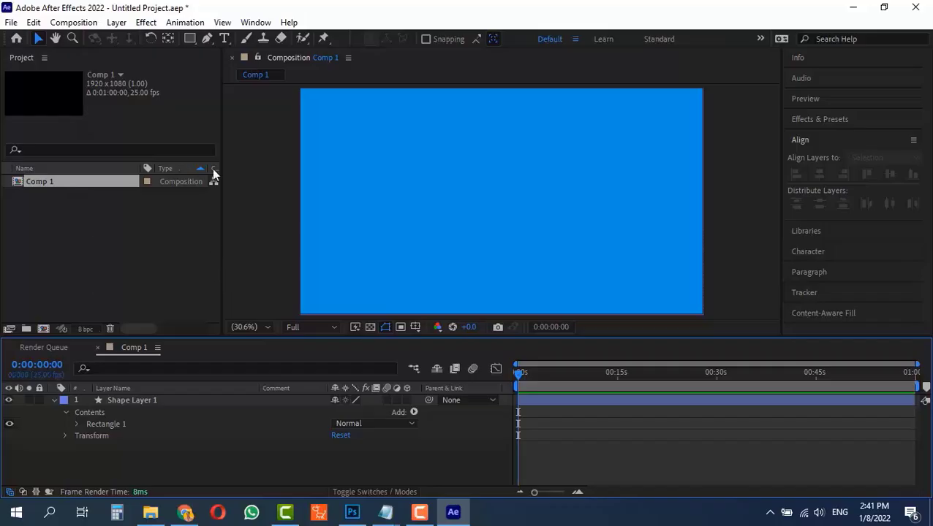
pyautogui.moveTo(190, 38); pyautogui.dragTo(254, 95)
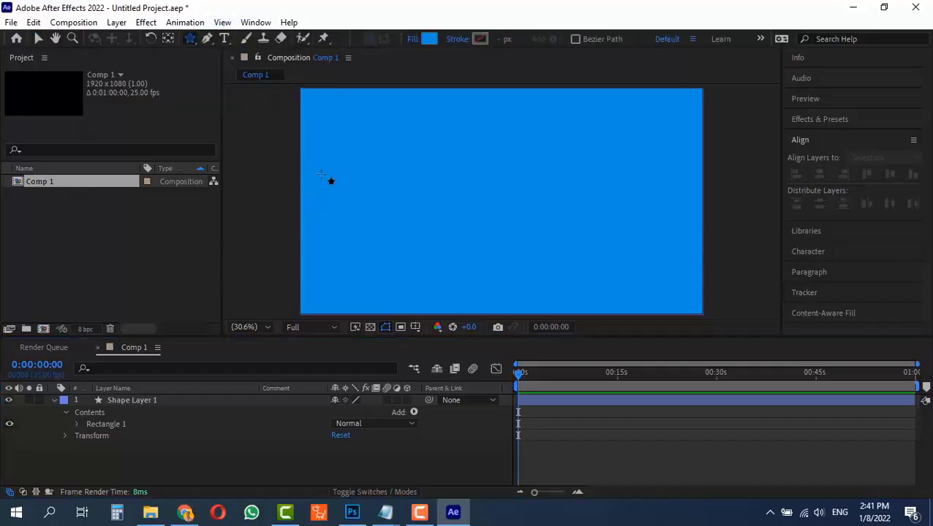
pyautogui.moveTo(327, 167); pyautogui.dragTo(427, 206)
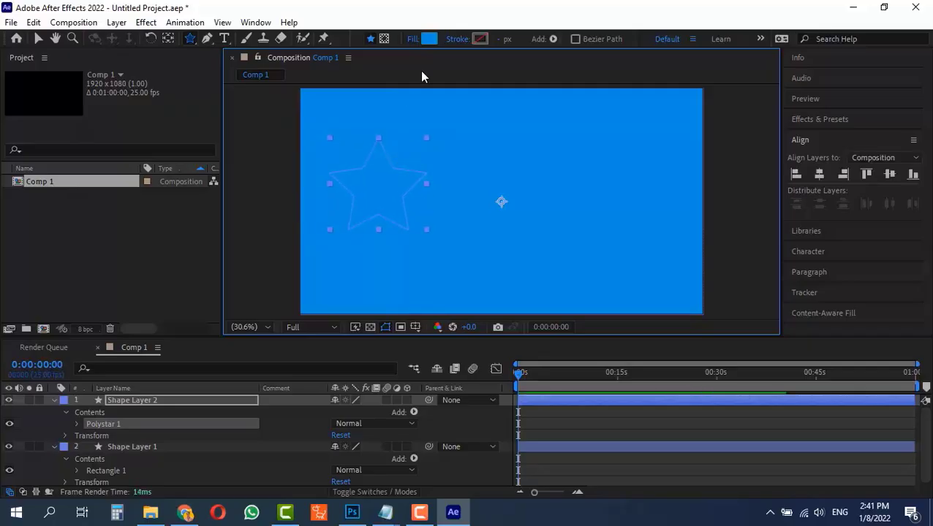
# Set the star's fill color to white FFFFFF.
pyautogui.click(430, 39)
pyautogui.moveTo(68, 146); pyautogui.dragTo(34, 124)
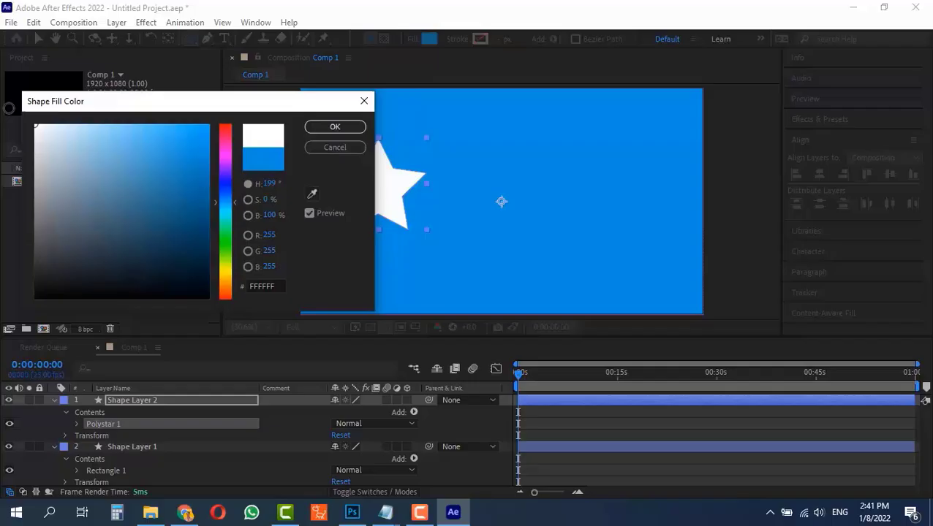
pyautogui.click(321, 128)
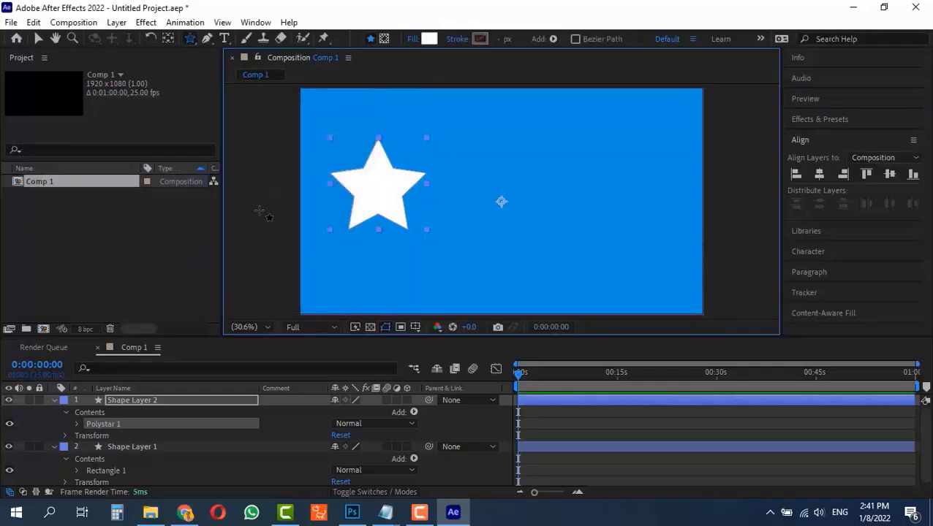
# Center the star layer's anchor point on its content and move the star off the composition's left edge.
pyautogui.press('v')
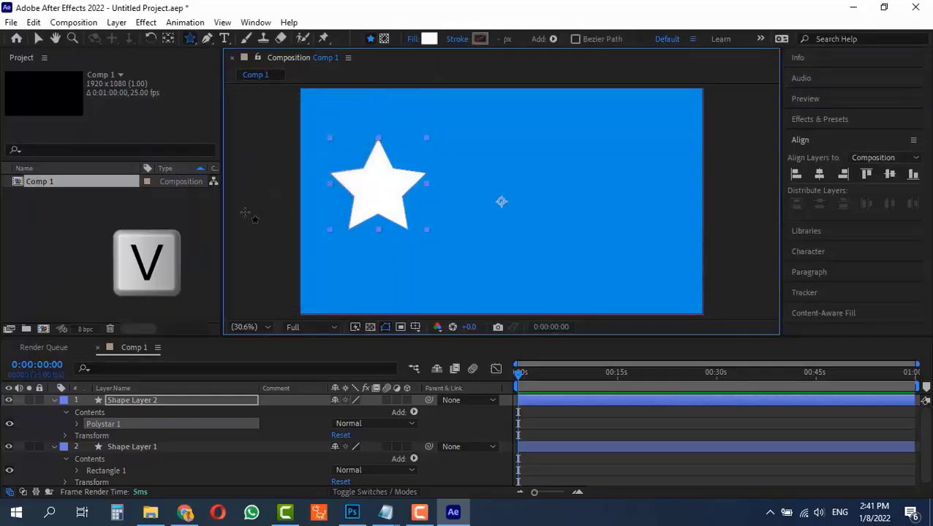
pyautogui.hotkey('ctrl', 'alt', 'Home')
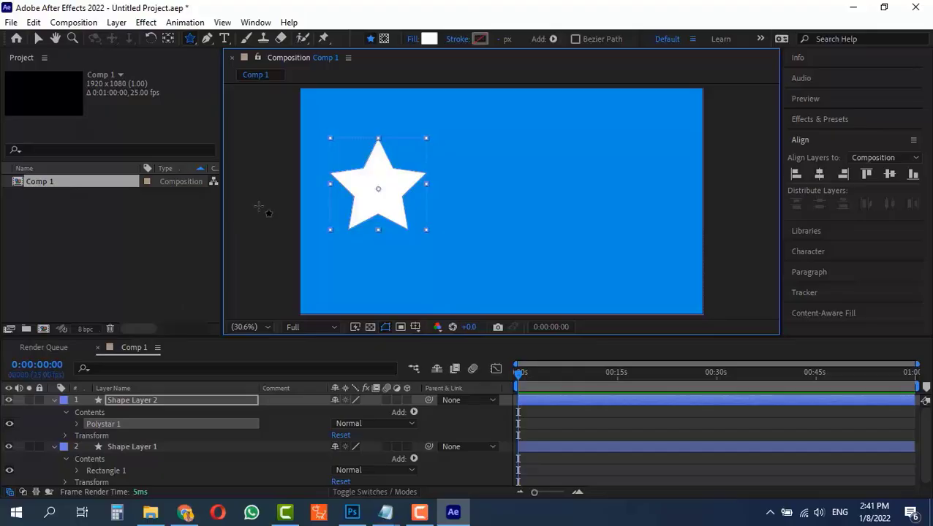
pyautogui.press('v')
pyautogui.moveTo(367, 188); pyautogui.dragTo(217, 196)
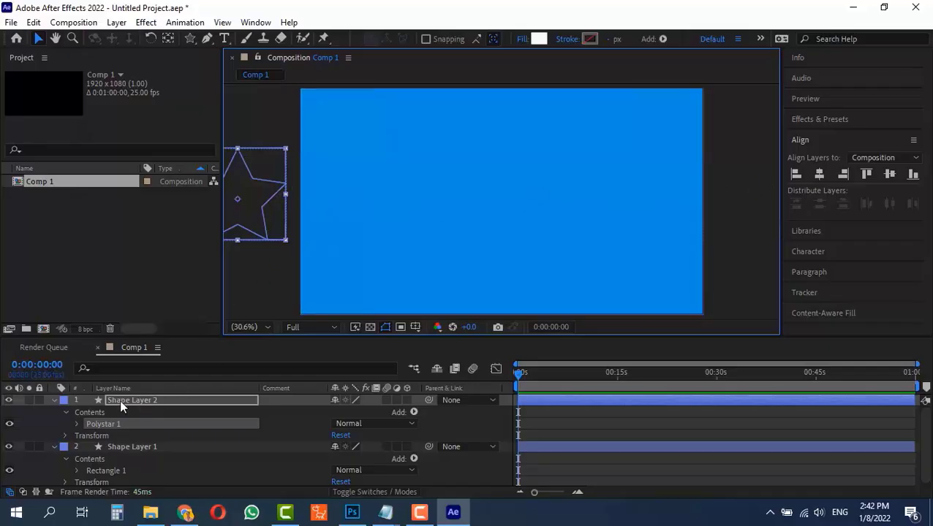
pyautogui.press('p')
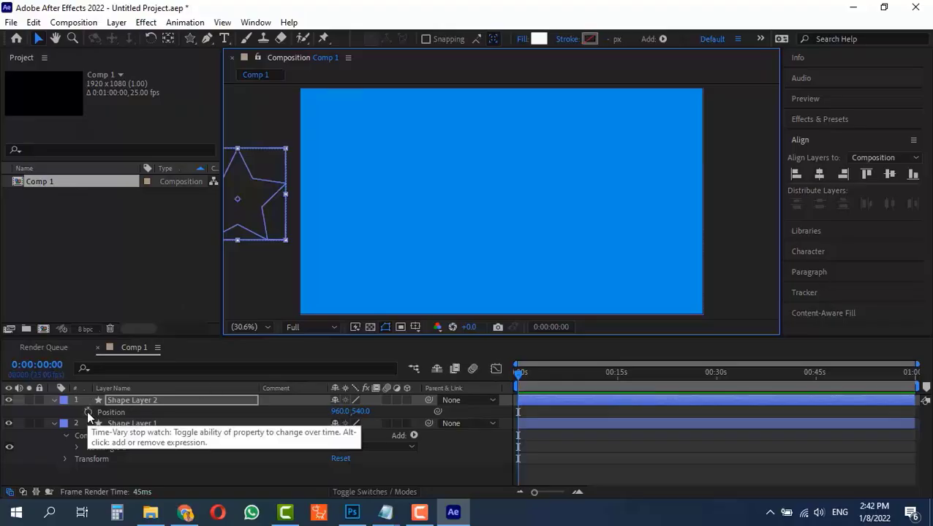
pyautogui.click(88, 413)
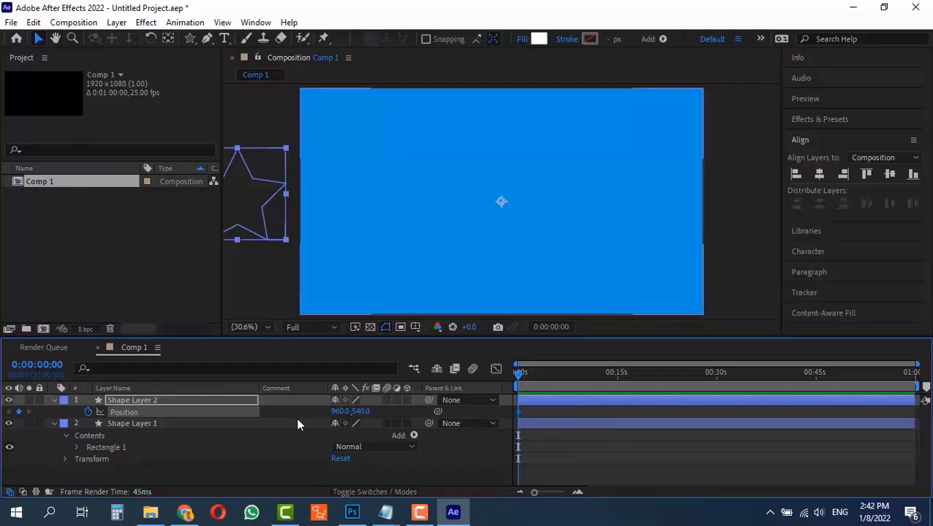
pyautogui.click(88, 411)
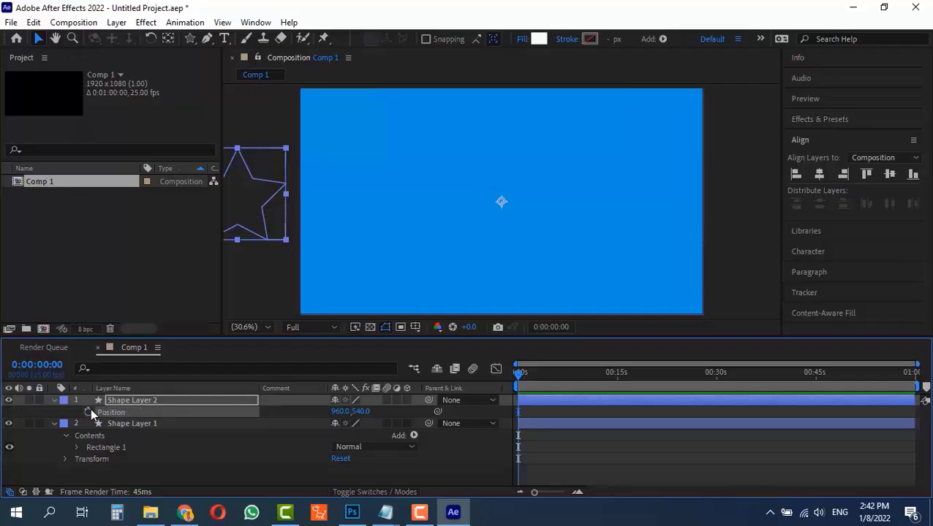
pyautogui.press('p')
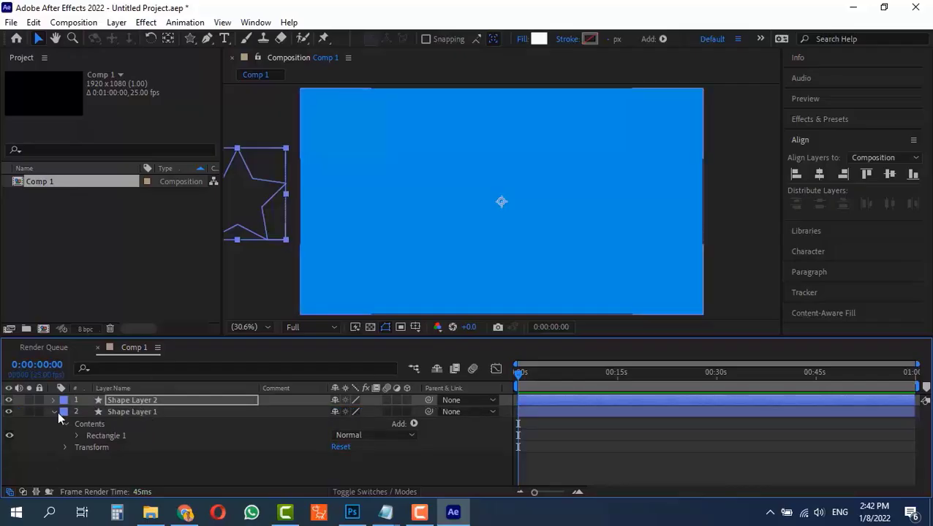
# Collapse both layers, select the star layer and add a Position keyframe at 0 seconds.
pyautogui.click(58, 412)
pyautogui.click(53, 412)
pyautogui.click(120, 412)
pyautogui.click(132, 401)
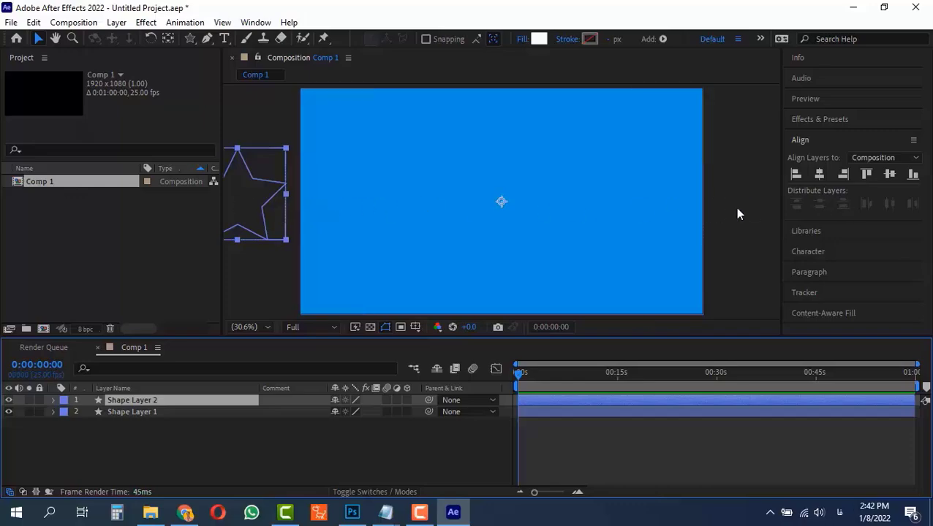
pyautogui.hotkey('alt', 'shift', 'p')
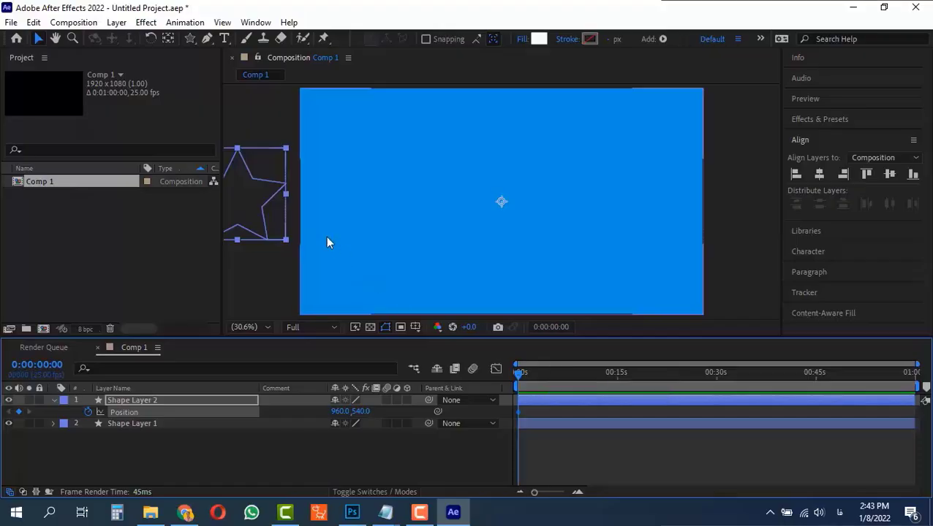
pyautogui.moveTo(536, 492); pyautogui.dragTo(557, 493)
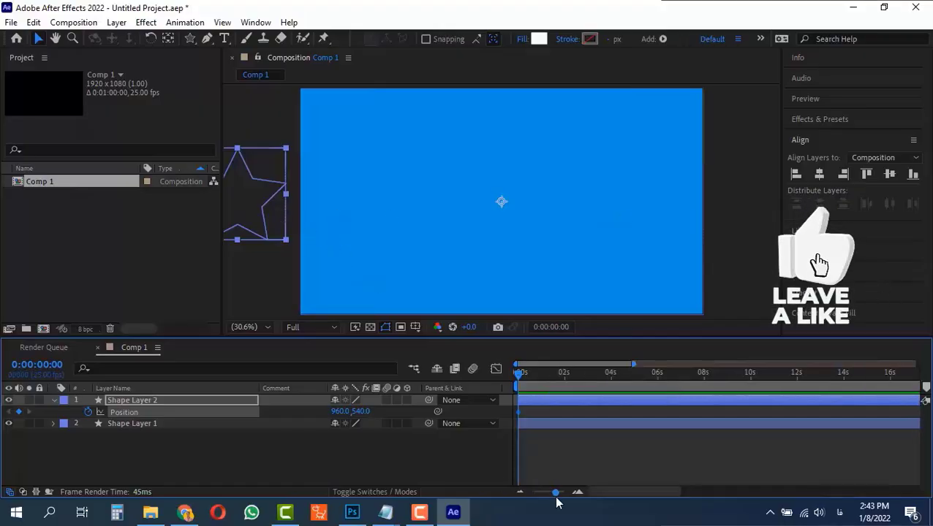
pyautogui.click(578, 374)
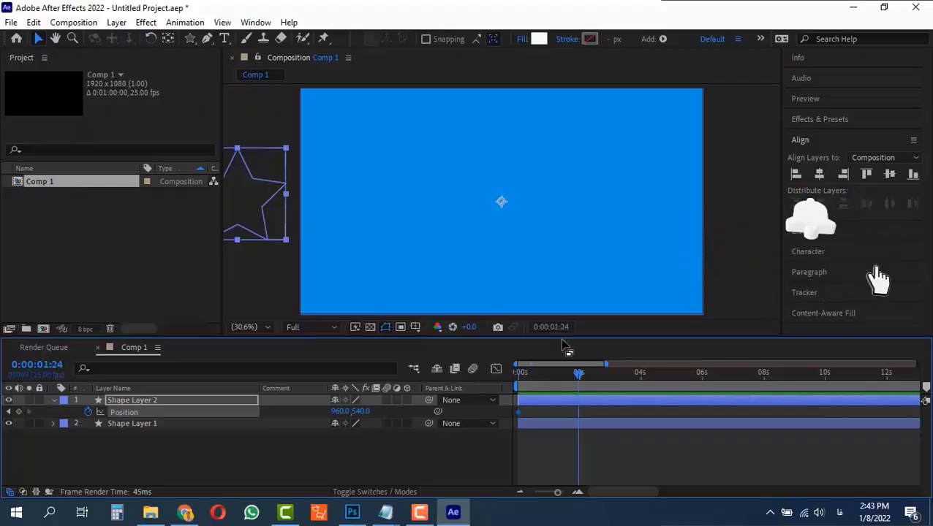
pyautogui.click(580, 374)
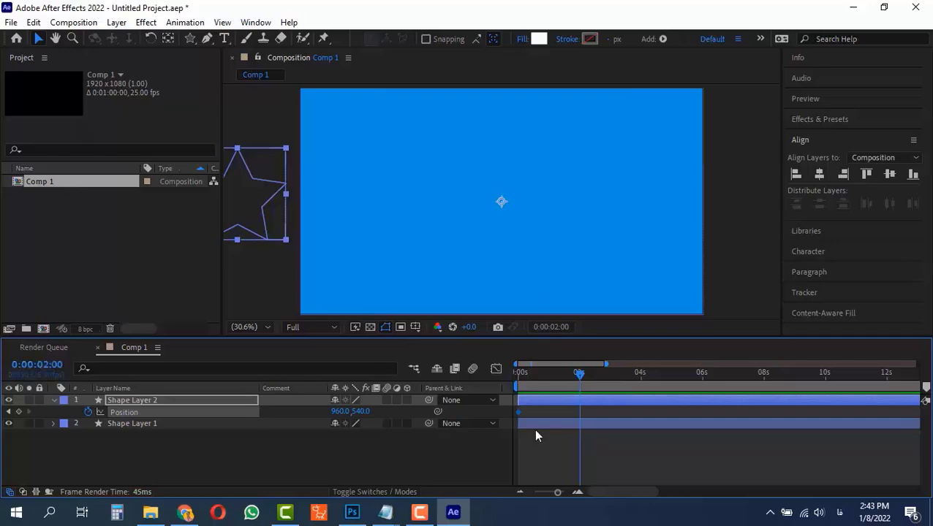
pyautogui.moveTo(561, 379); pyautogui.dragTo(450, 378)
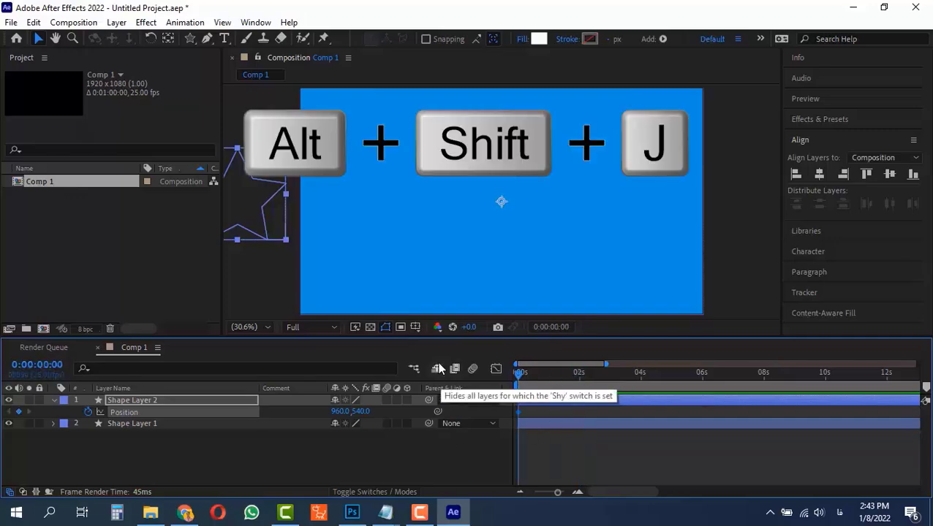
# Go to 0:00:02:00 and try scrubbing the star's Position value.
pyautogui.hotkey('alt', 'shift', 'j')
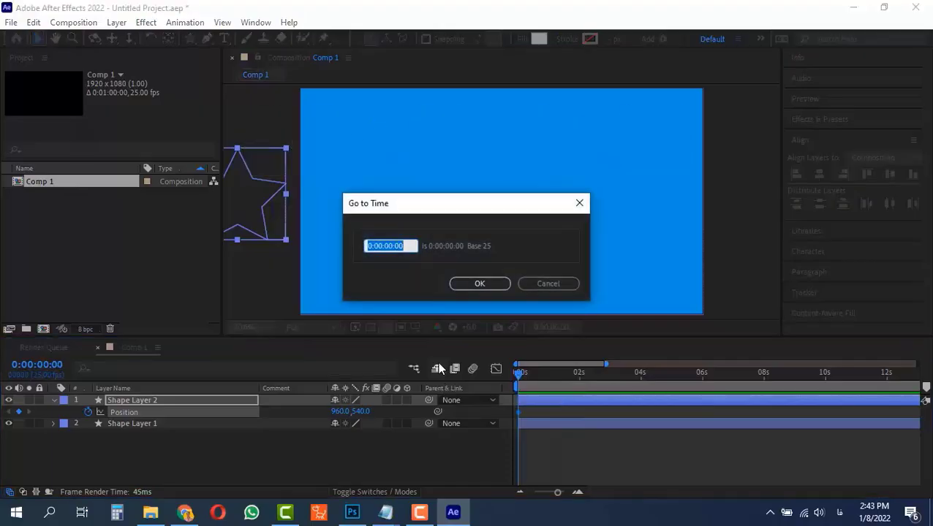
pyautogui.write('+200')
pyautogui.press('Return')
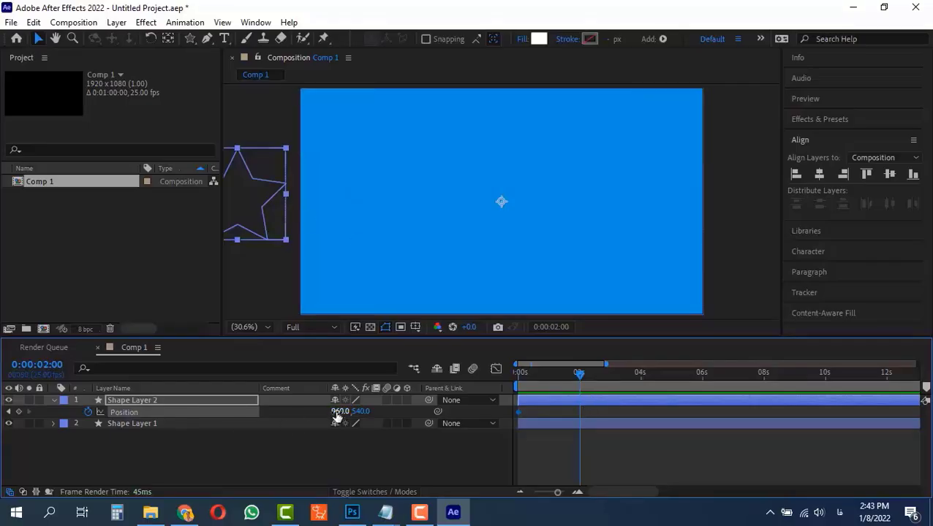
pyautogui.moveTo(335, 410); pyautogui.dragTo(537, 415)
pyautogui.hotkey('ctrl', 'z')
# Try dragging the star's anchor point toward the left with the Pan Behind tool at 2 seconds.
pyautogui.press('y')
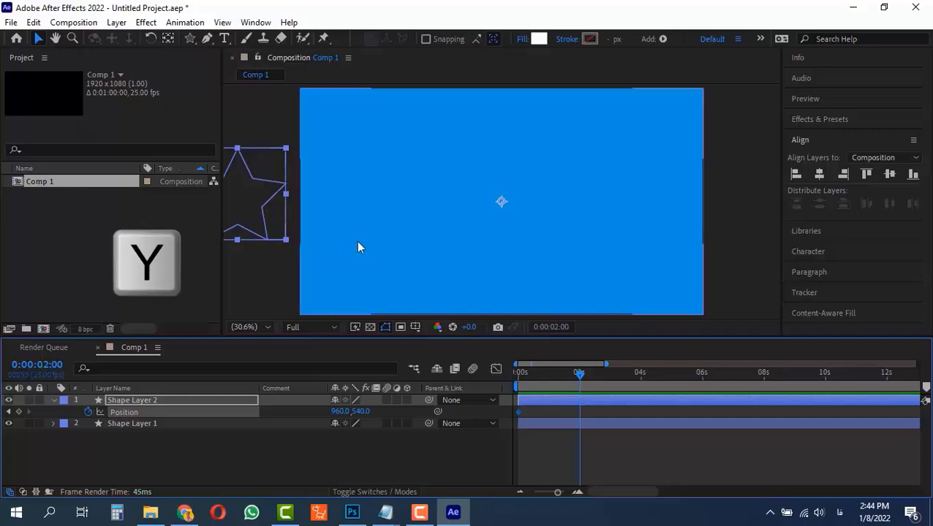
pyautogui.press('y')
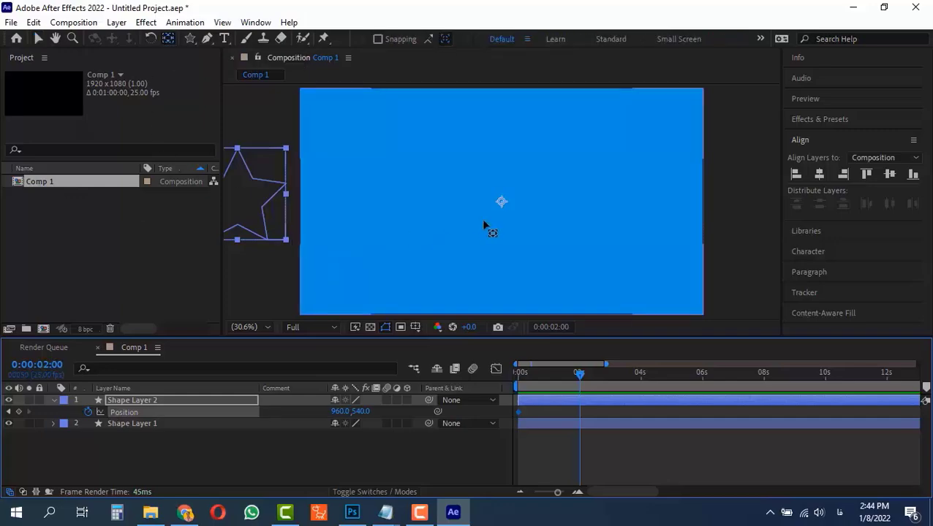
pyautogui.moveTo(501, 207); pyautogui.dragTo(378, 197)
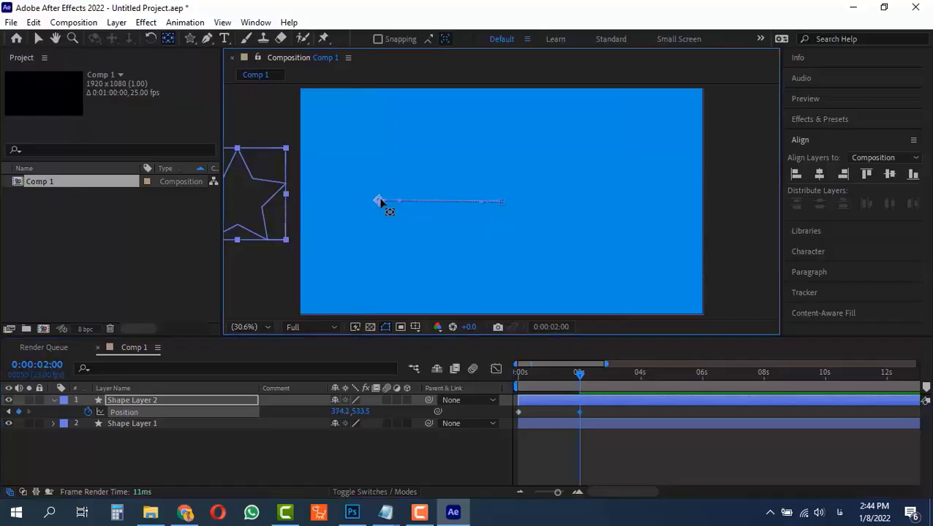
pyautogui.hotkey('ctrl', 'z')
# Return to 0 seconds and drag the star's anchor point to the composition's left edge with the Pan Behind tool.
pyautogui.moveTo(579, 374); pyautogui.dragTo(486, 371)
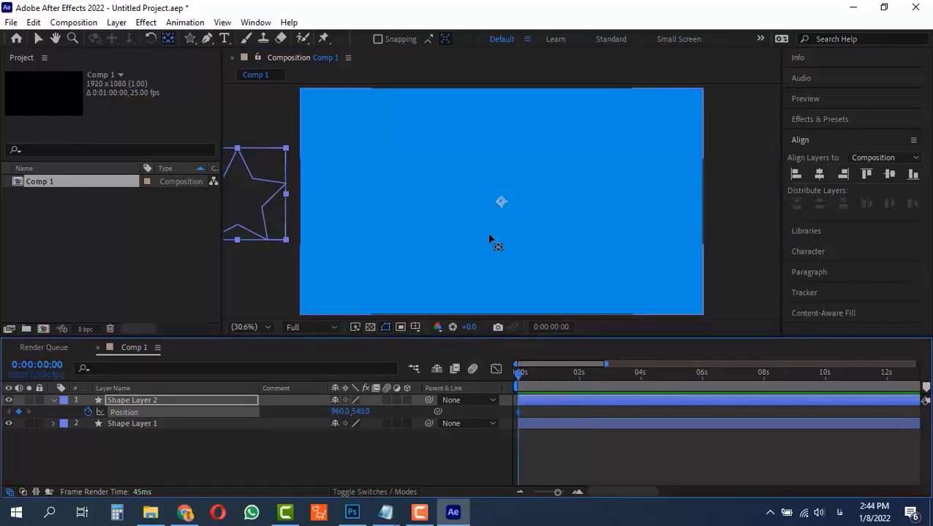
pyautogui.moveTo(502, 205); pyautogui.dragTo(250, 202)
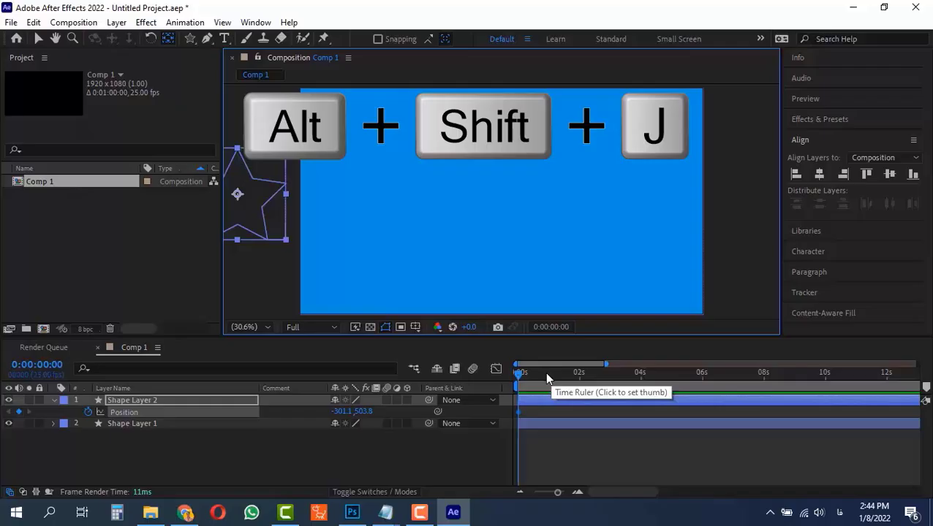
# Move the current time to 0:00:02:00 using Go to Time.
pyautogui.hotkey('alt', 'shift', 'j')
pyautogui.write('+200')
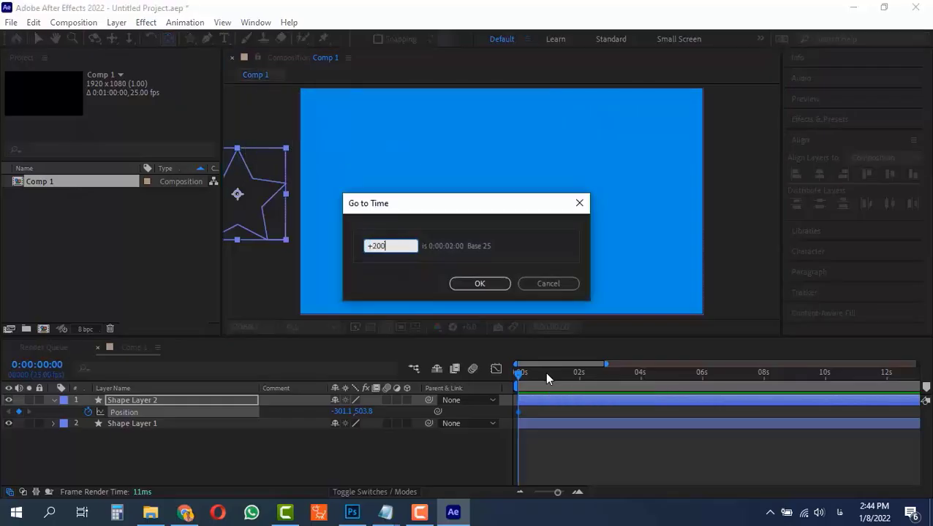
pyautogui.press('Return')
# Try scrubbing the star's Position X value at 2 seconds with the Selection tool.
pyautogui.press('v')
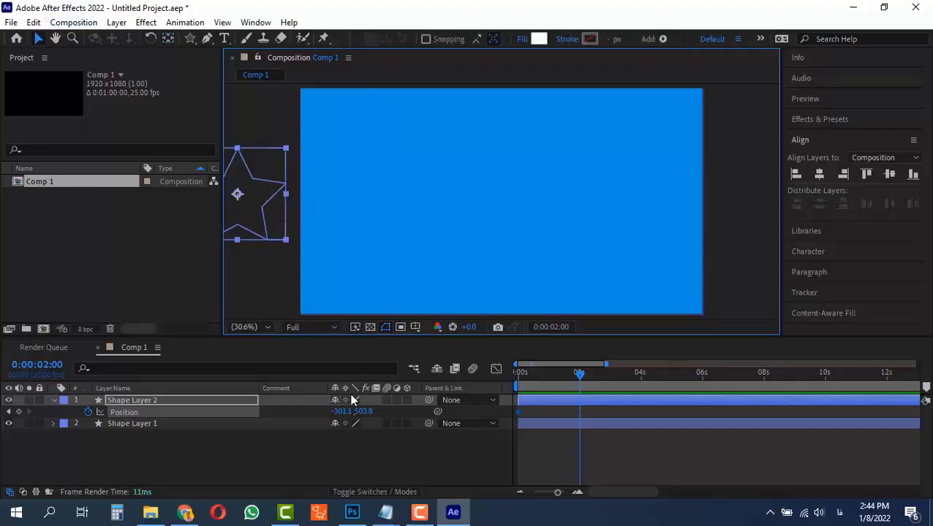
pyautogui.moveTo(336, 413); pyautogui.dragTo(689, 398)
pyautogui.hotkey('ctrl', 'z')
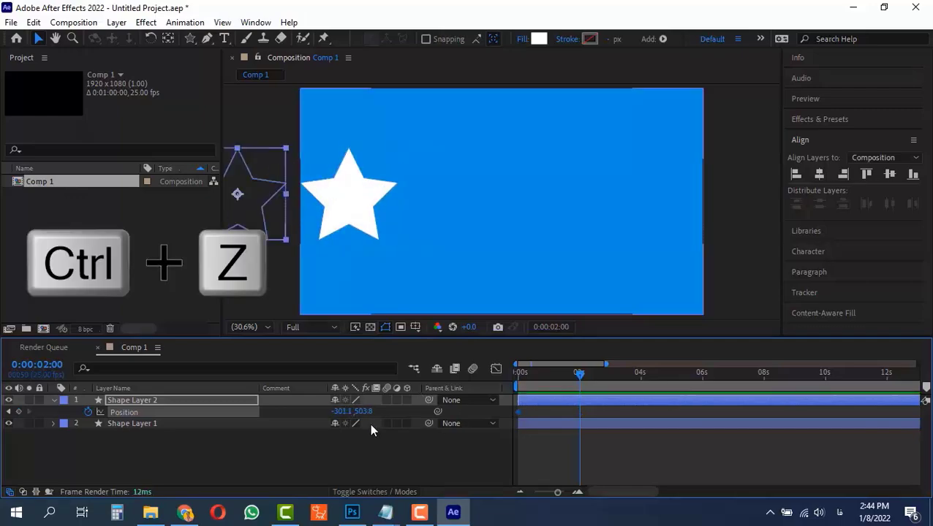
# At 2 seconds, drag the star horizontally past the composition's right edge to keyframe its new position.
pyautogui.click(257, 196)
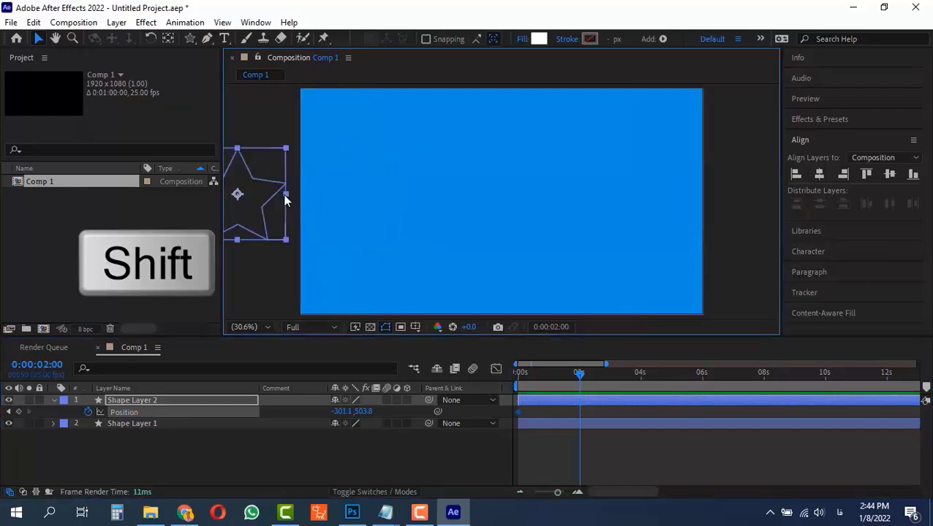
pyautogui.moveTo(266, 190); pyautogui.dragTo(798, 233)
pyautogui.moveTo(579, 366); pyautogui.dragTo(533, 373)
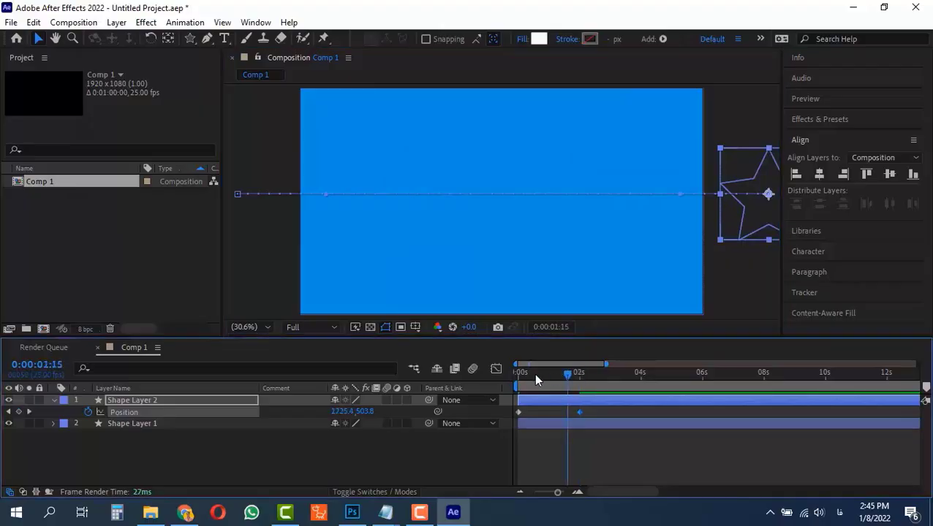
# Preview the star's position animation and return to the start.
pyautogui.press('space')
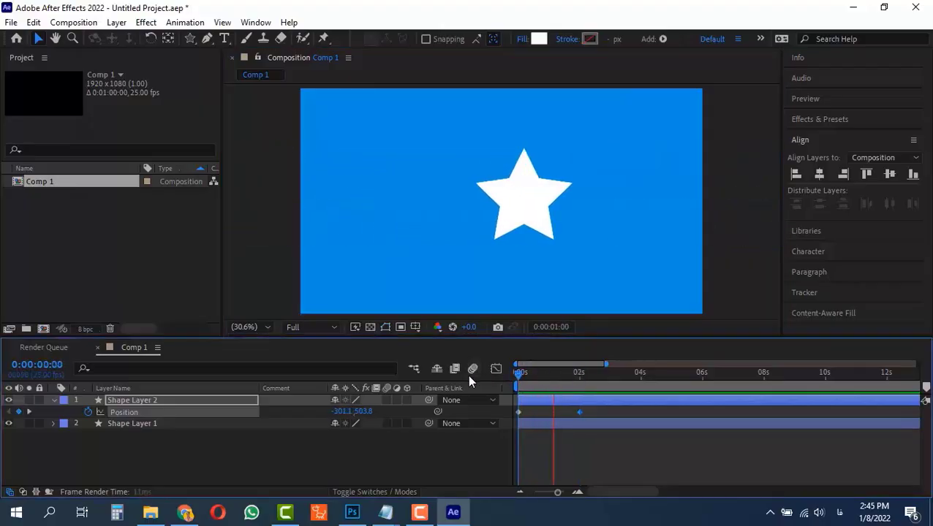
pyautogui.press('space')
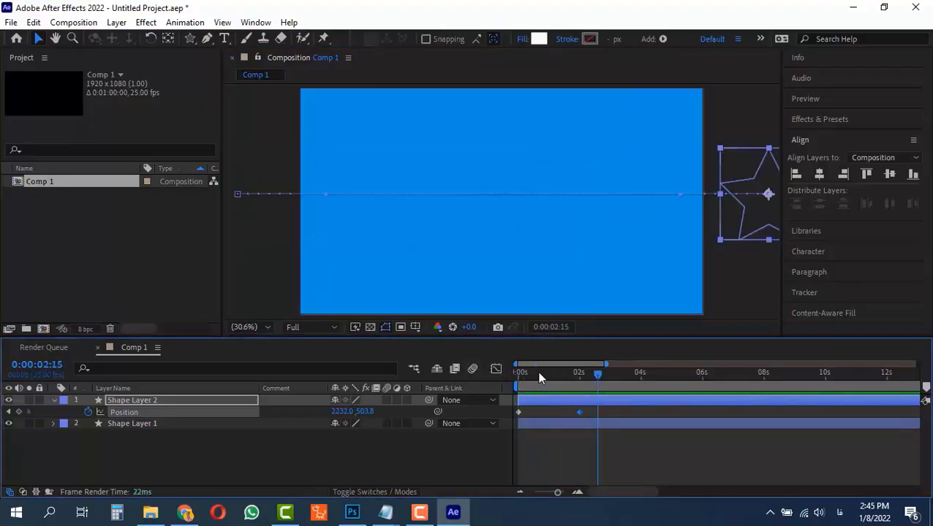
pyautogui.moveTo(541, 376); pyautogui.dragTo(517, 373)
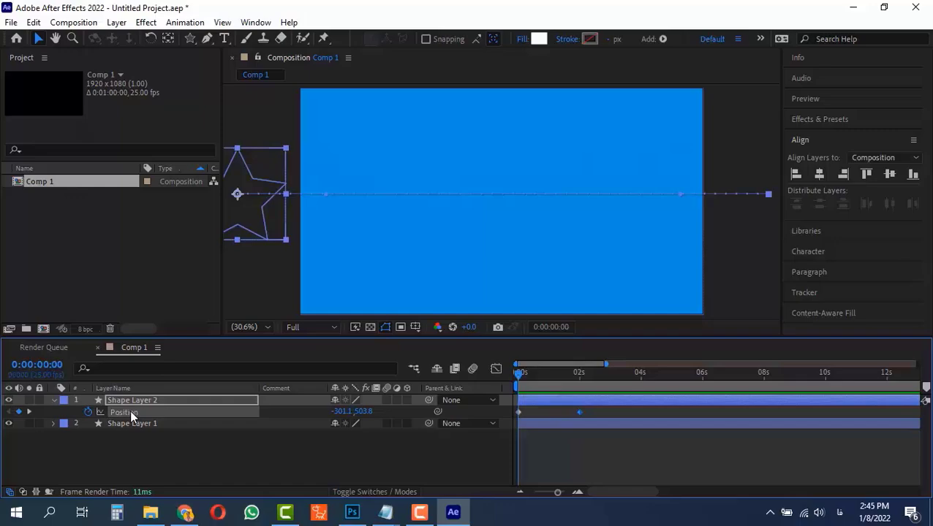
# Keyframe the star's Rotation at 0 seconds and set it to 360° at 2 seconds.
pyautogui.hotkey('shift', 'r')
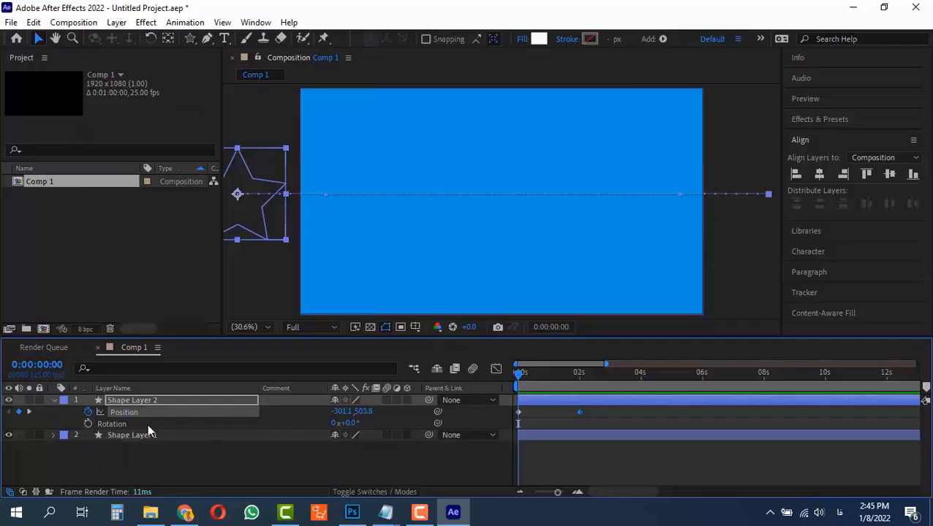
pyautogui.hotkey('alt', 'shift', 'r')
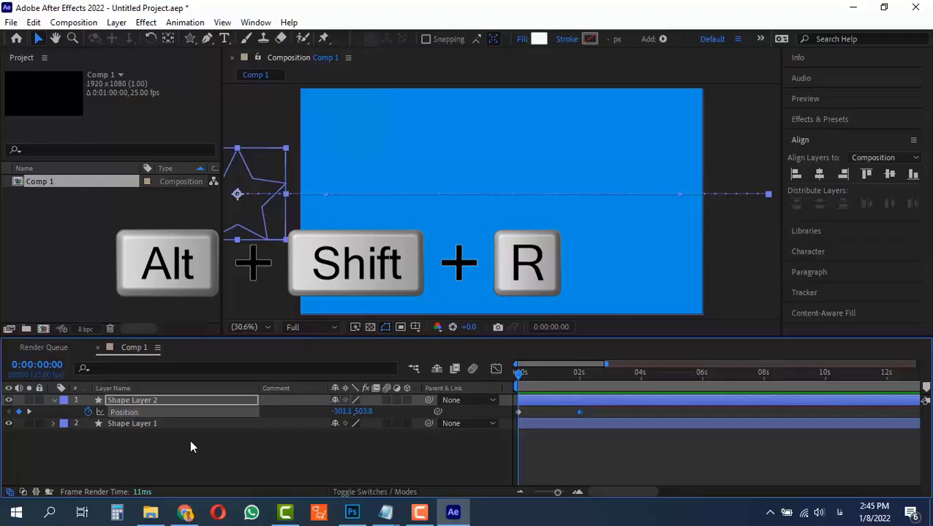
pyautogui.hotkey('alt', 'shift', 'r')
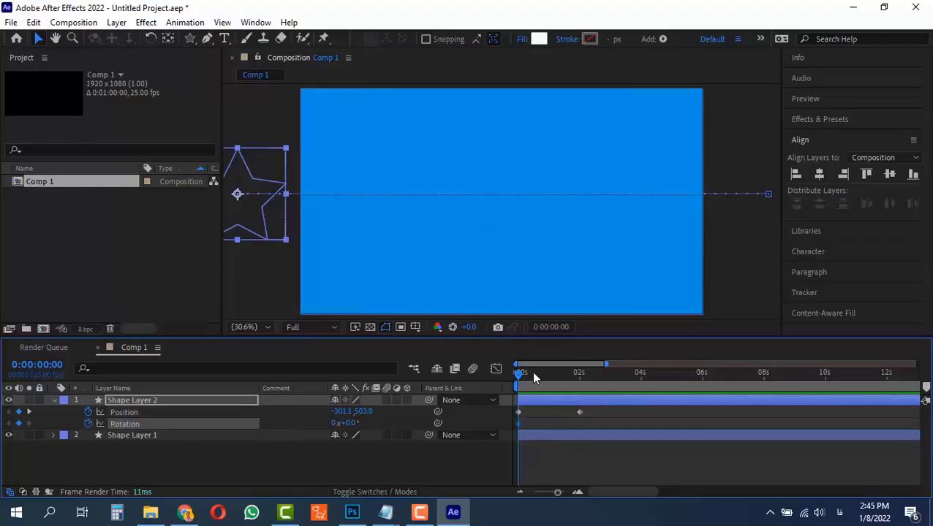
pyautogui.moveTo(532, 370); pyautogui.dragTo(579, 375)
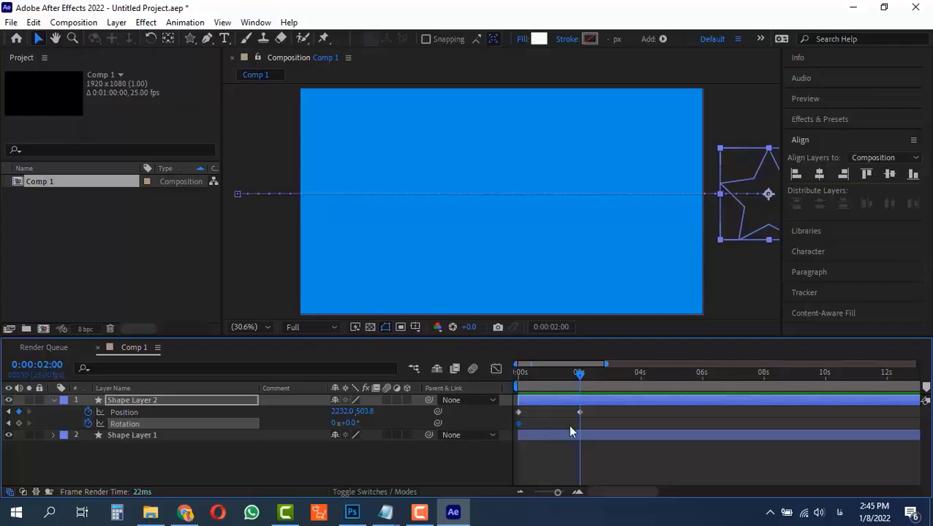
pyautogui.click(354, 424)
pyautogui.write('360')
pyautogui.press('Return')
pyautogui.moveTo(580, 380); pyautogui.dragTo(506, 398)
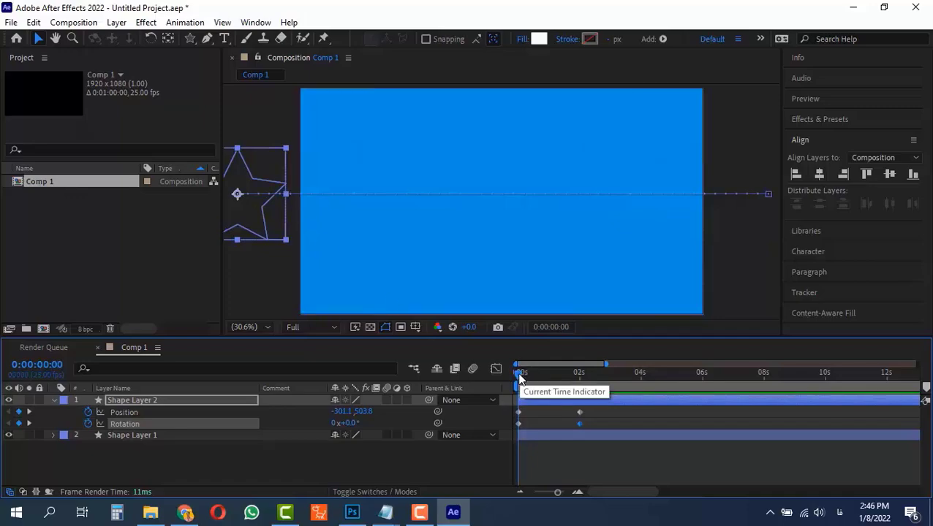
# Keyframe the star's Opacity at 0% at 0 seconds and add another Opacity keyframe at 2 seconds.
pyautogui.moveTo(518, 374); pyautogui.dragTo(489, 388)
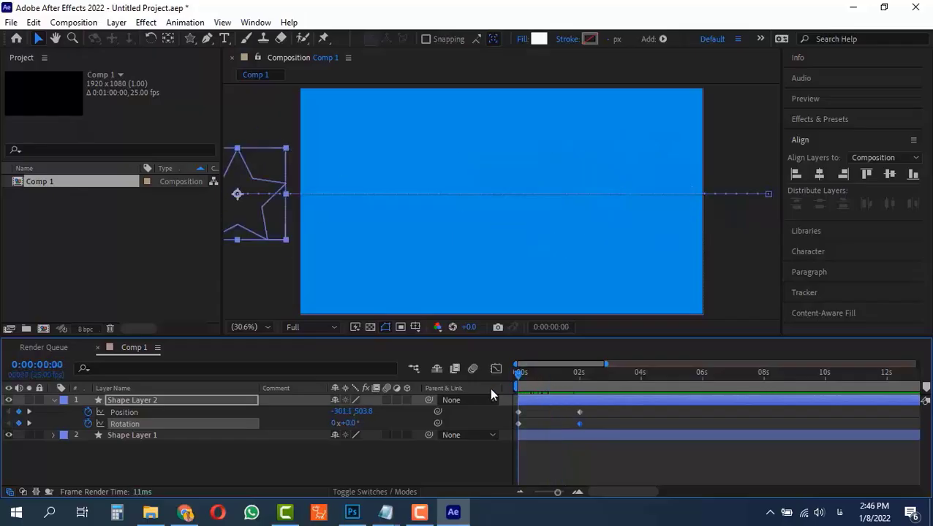
pyautogui.hotkey('alt', 'shift', 't')
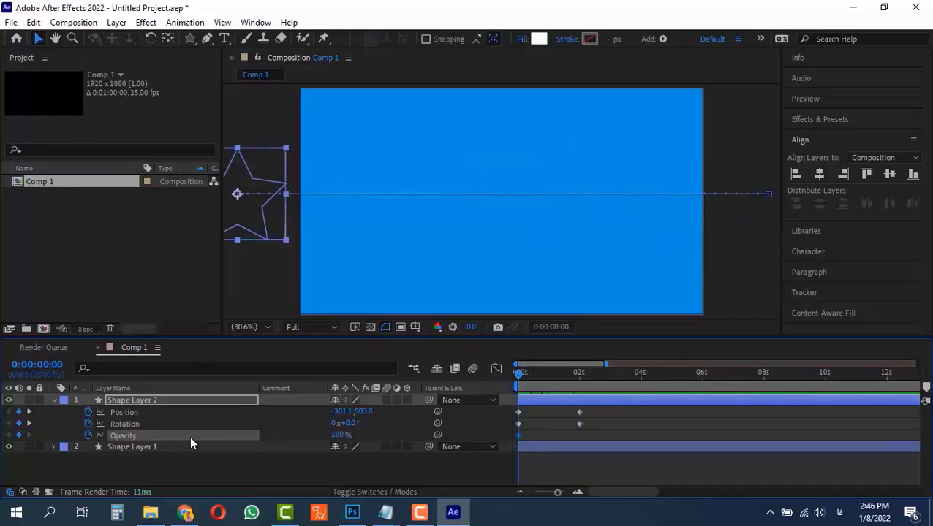
pyautogui.click(337, 435)
pyautogui.write('0')
pyautogui.press('Return')
pyautogui.moveTo(551, 378); pyautogui.dragTo(580, 442)
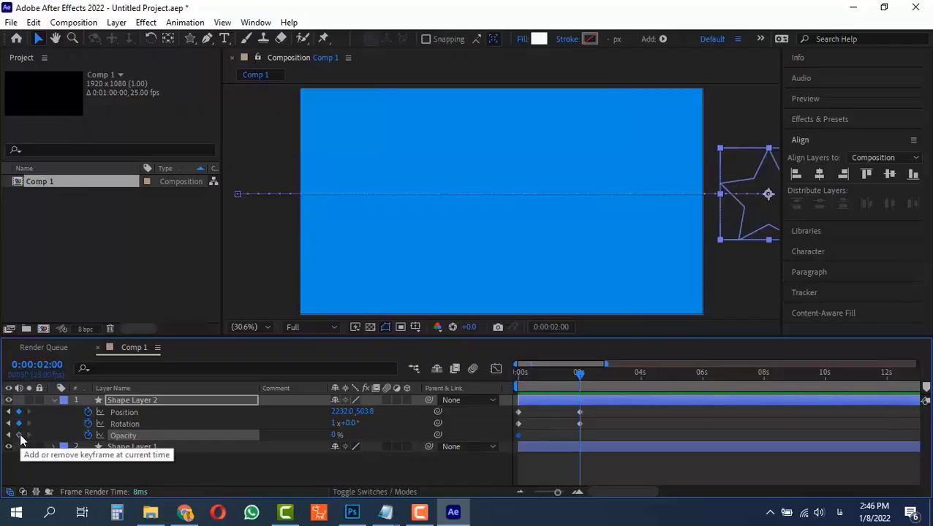
pyautogui.click(19, 436)
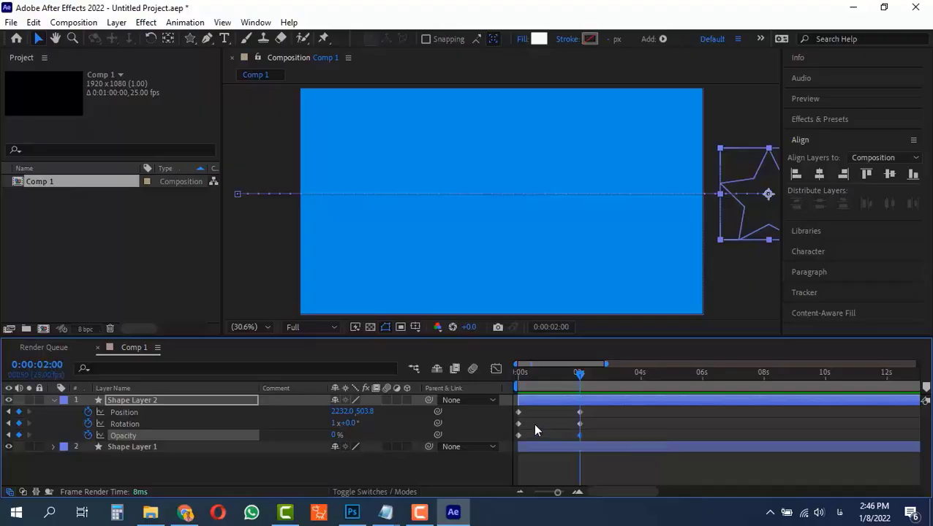
# At 0:00:01:02, set the star's Opacity to 100% to add a middle keyframe.
pyautogui.click(579, 412)
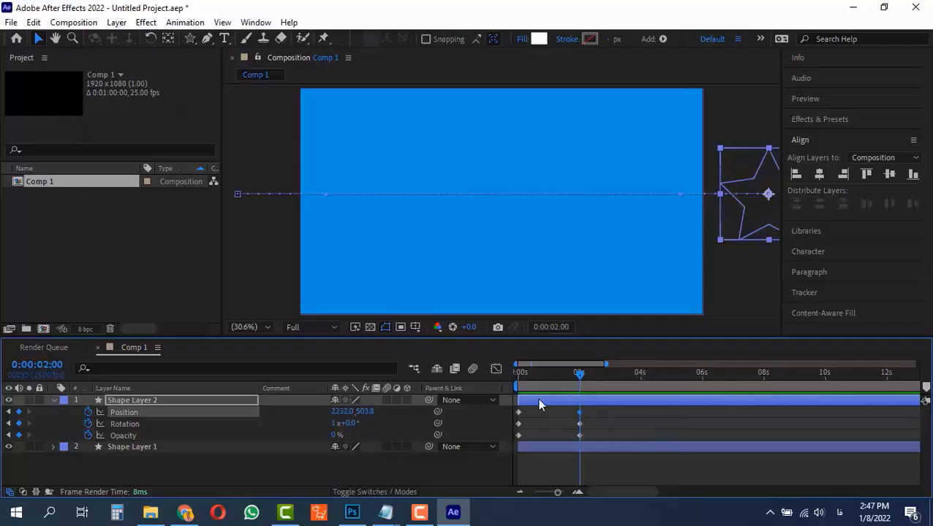
pyautogui.click(518, 412)
pyautogui.press('Home')
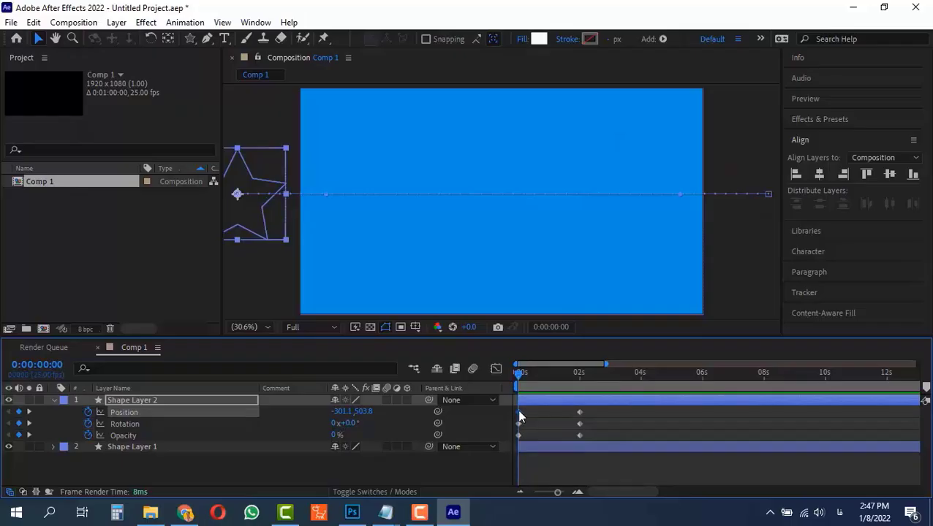
pyautogui.moveTo(519, 415)
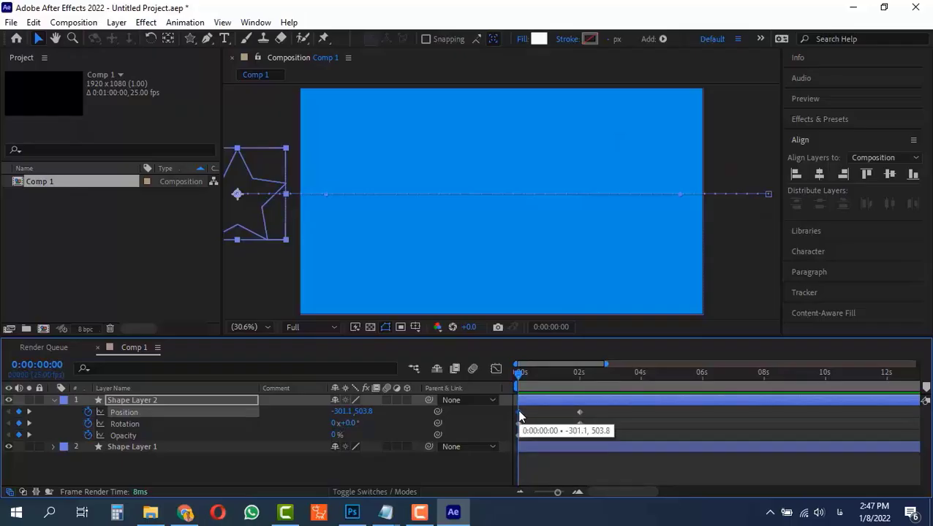
pyautogui.click(578, 376)
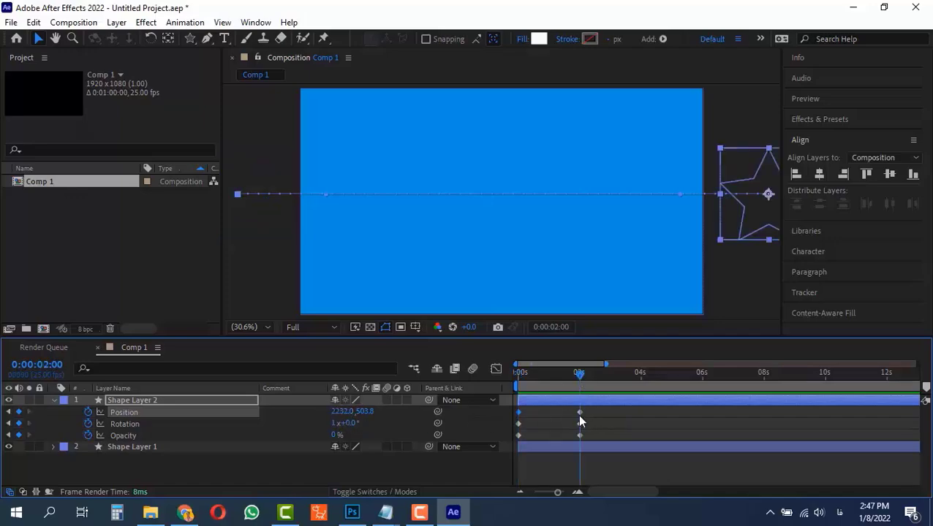
pyautogui.moveTo(579, 414)
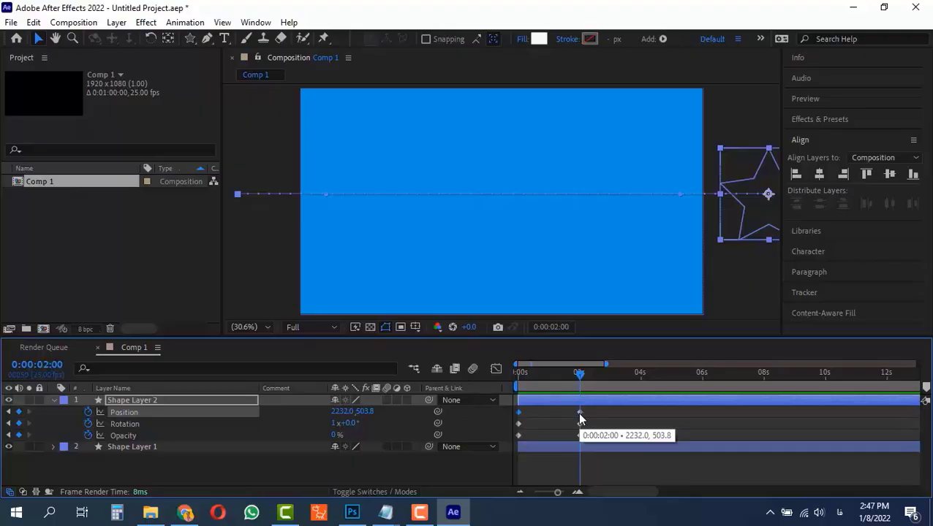
pyautogui.moveTo(576, 375); pyautogui.dragTo(553, 439)
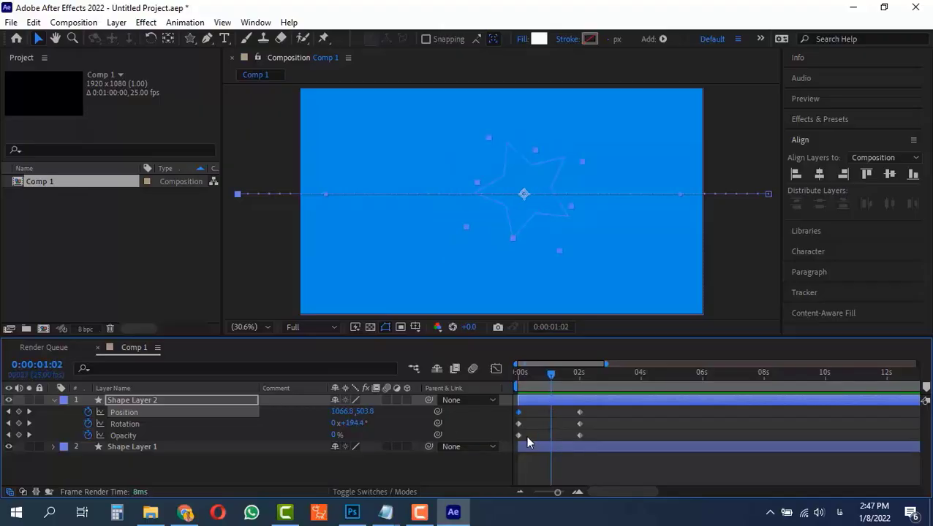
pyautogui.click(336, 435)
pyautogui.write('100')
pyautogui.press('Return')
# Preview the position, rotation and opacity animation from the start.
pyautogui.moveTo(554, 381); pyautogui.dragTo(487, 382)
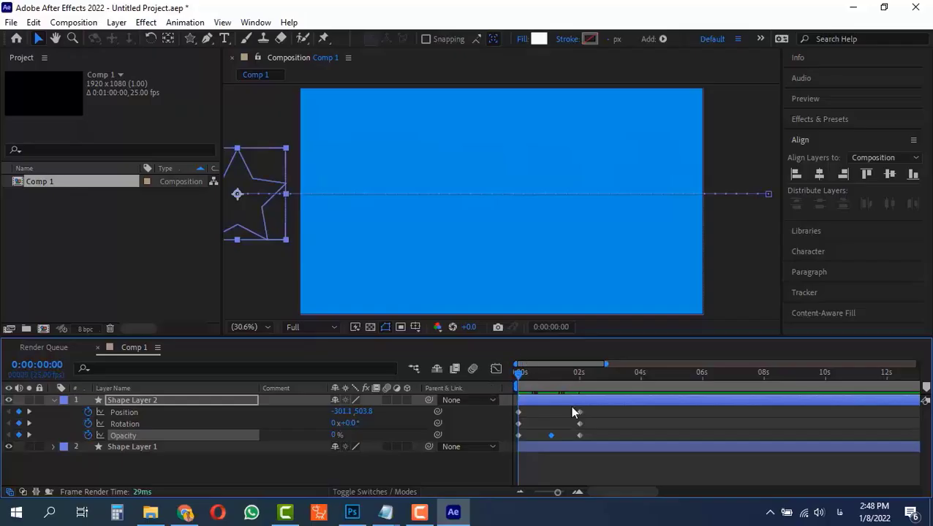
pyautogui.press('space')
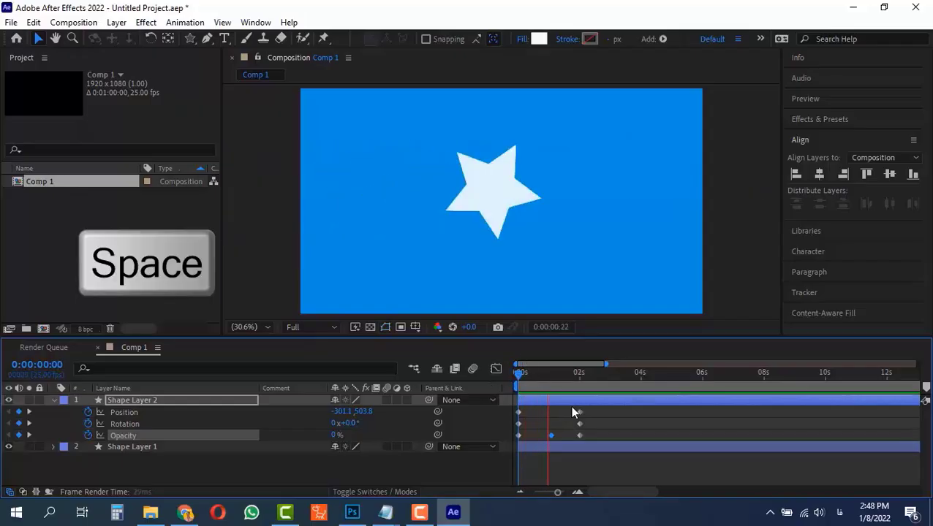
pyautogui.press('space')
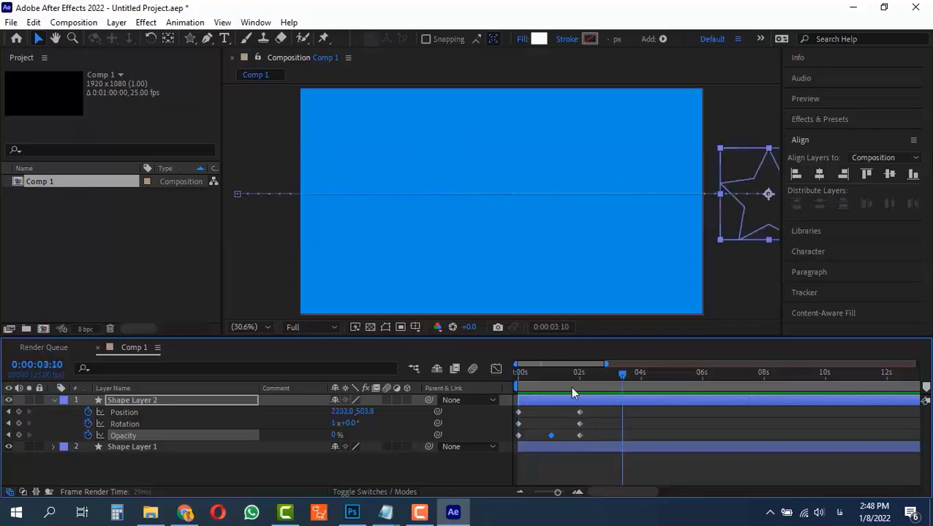
pyautogui.moveTo(543, 377); pyautogui.dragTo(480, 368)
pyautogui.press('space')
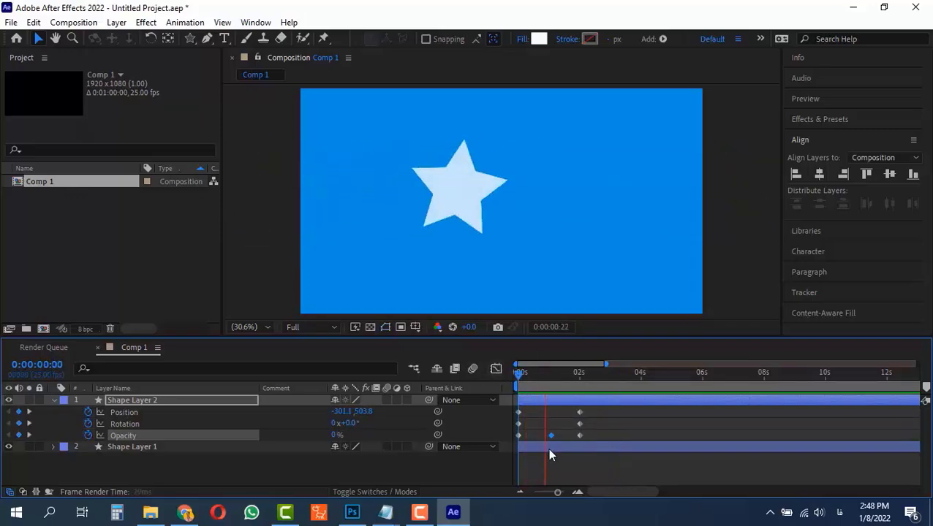
pyautogui.click(588, 374)
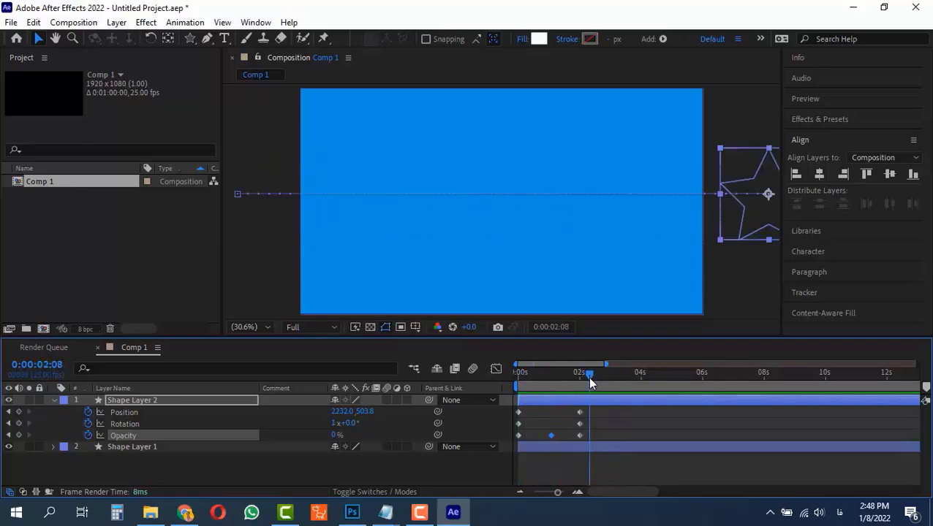
pyautogui.press('b')
pyautogui.press('n')
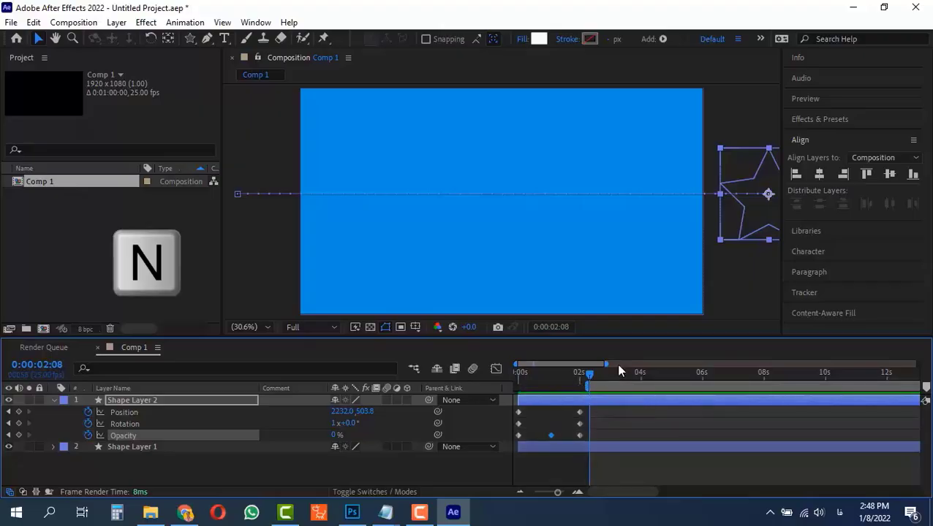
pyautogui.click(634, 374)
pyautogui.press('n')
pyautogui.click(519, 374)
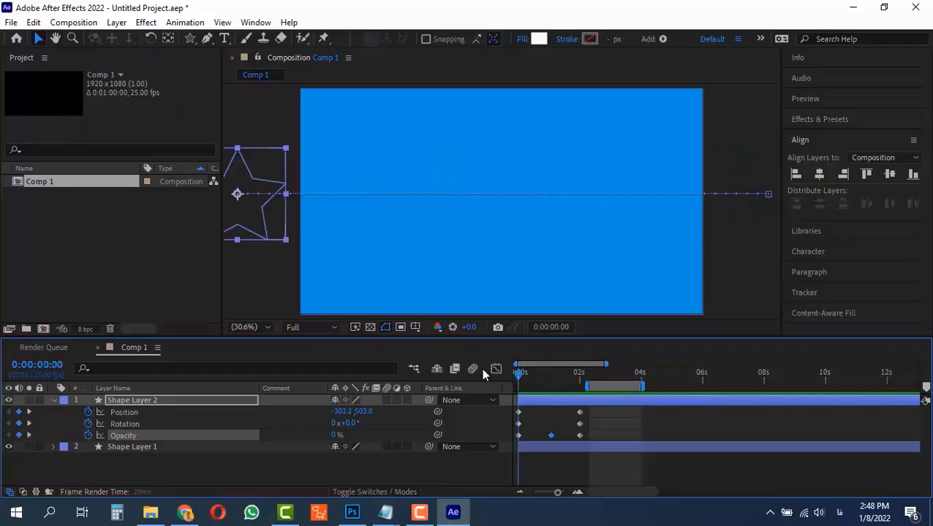
pyautogui.hotkey('ctrl', 'alt', 'b')
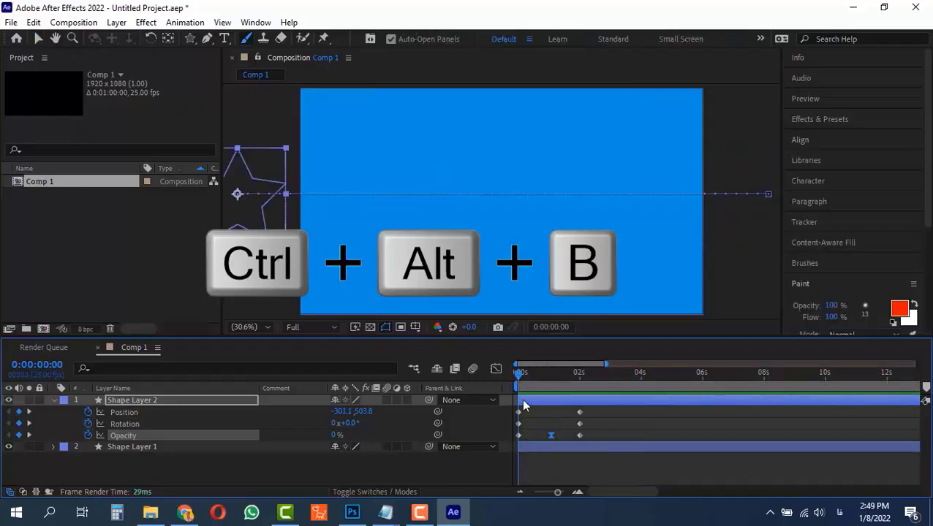
# Set the work area to end at 0:00:02:12 and preview it.
pyautogui.click(592, 372)
pyautogui.press('n')
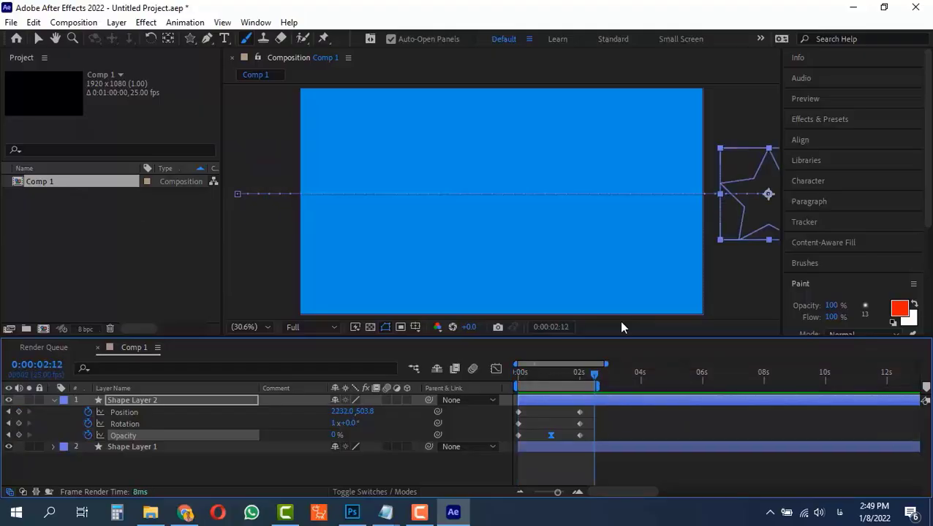
pyautogui.press('space')
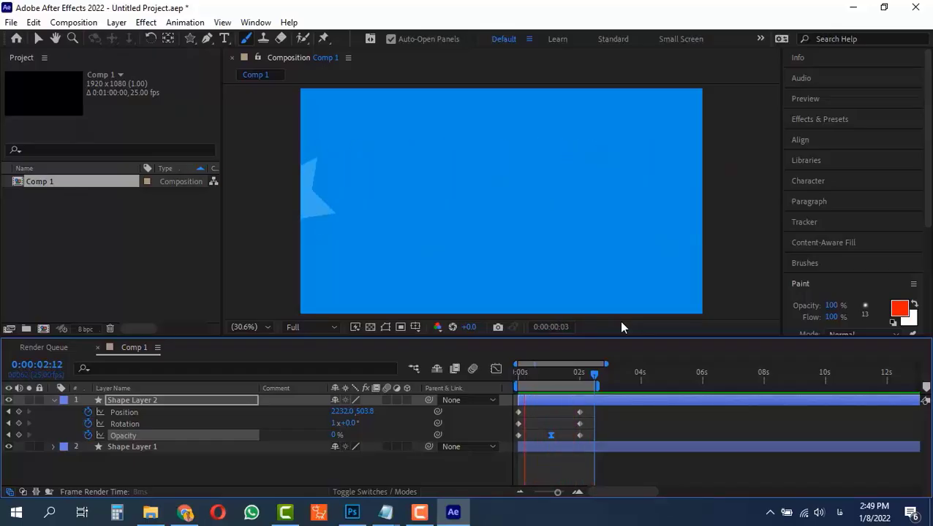
pyautogui.click(594, 375)
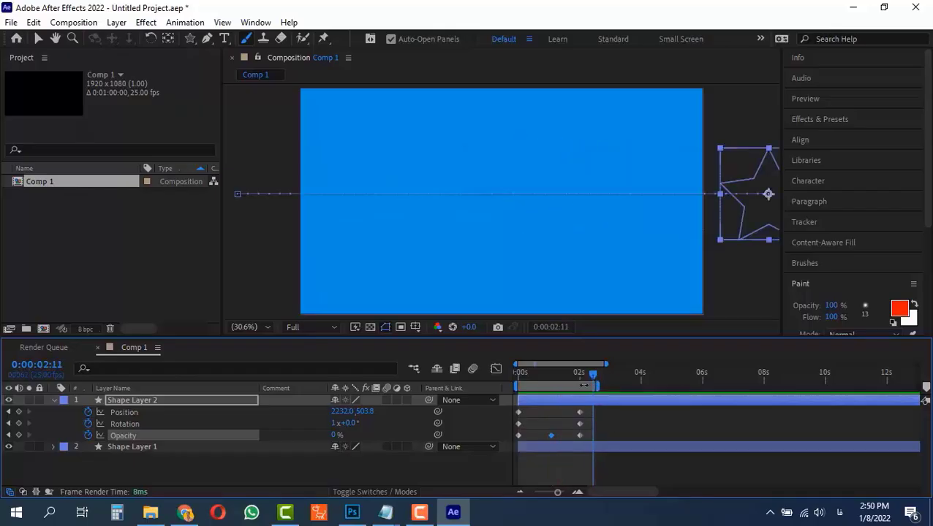
# Move the 2-second keyframes to 4 seconds and the 100% Opacity keyframe to 2 seconds.
pyautogui.moveTo(577, 374); pyautogui.dragTo(514, 376)
pyautogui.press('space')
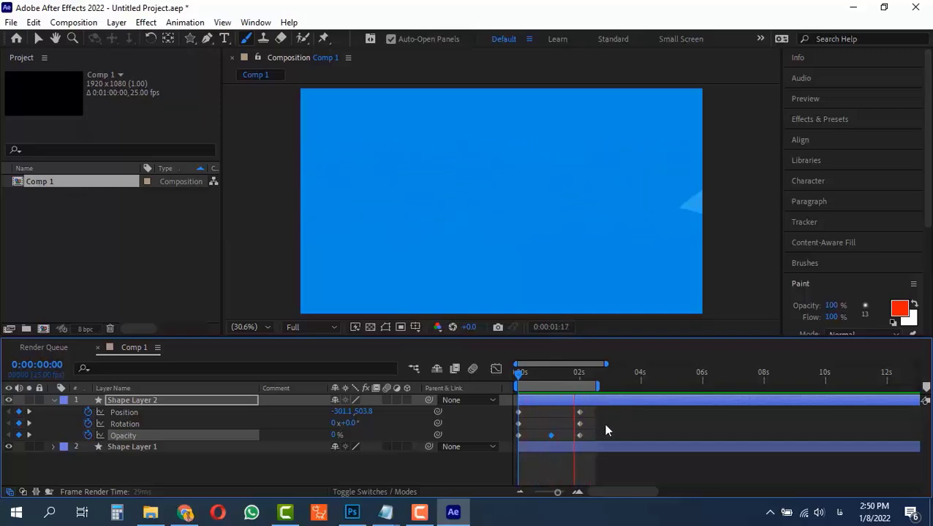
pyautogui.press('space')
pyautogui.moveTo(590, 408); pyautogui.dragTo(640, 432)
pyautogui.moveTo(551, 436); pyautogui.dragTo(582, 440)
# Extend the work area end to about 4 seconds and preview the animation.
pyautogui.moveTo(546, 375); pyautogui.dragTo(507, 378)
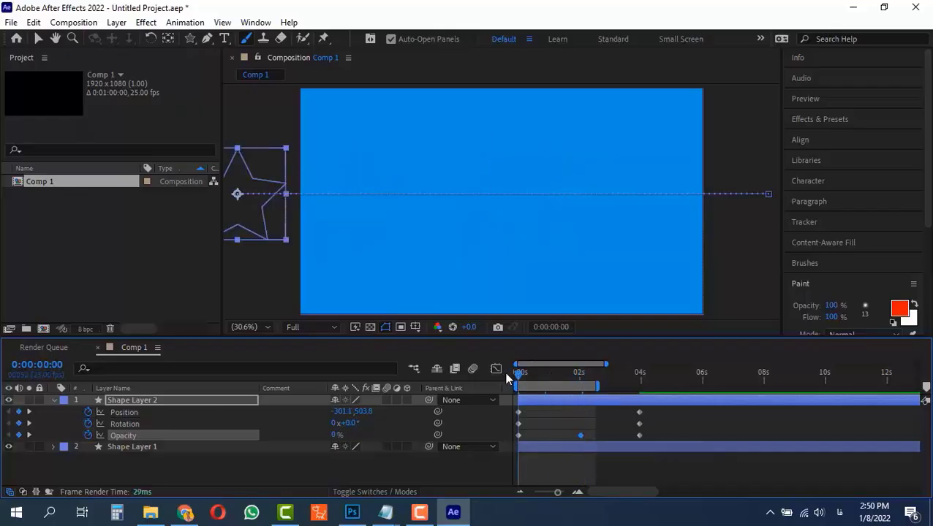
pyautogui.press('space')
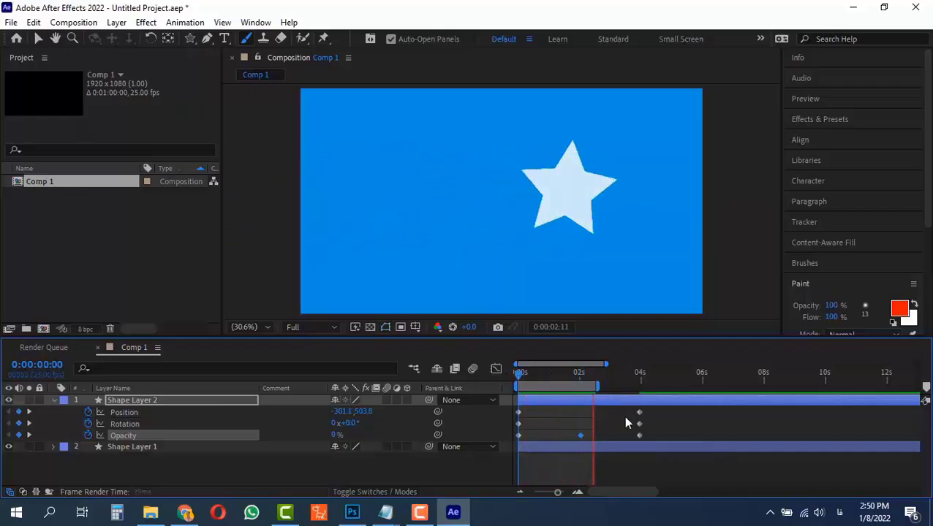
pyautogui.press('space')
pyautogui.moveTo(598, 391); pyautogui.dragTo(653, 392)
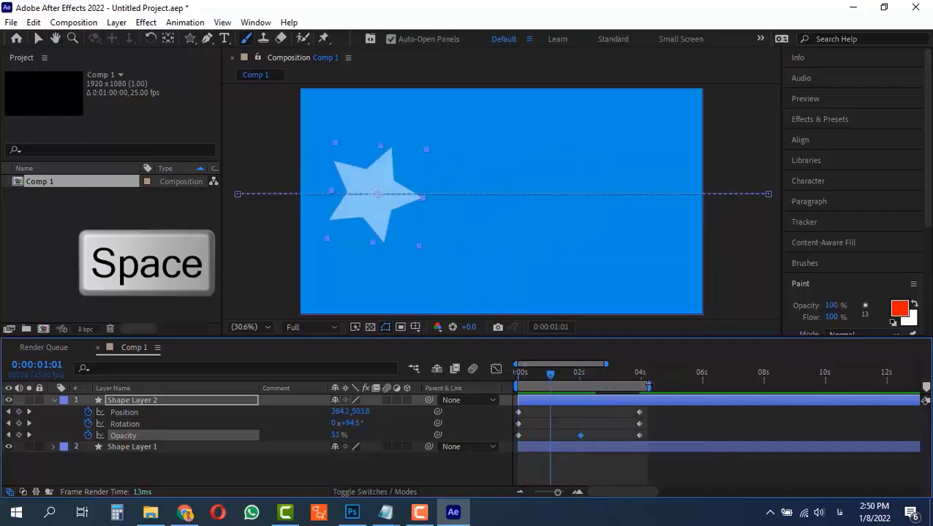
pyautogui.press('space')
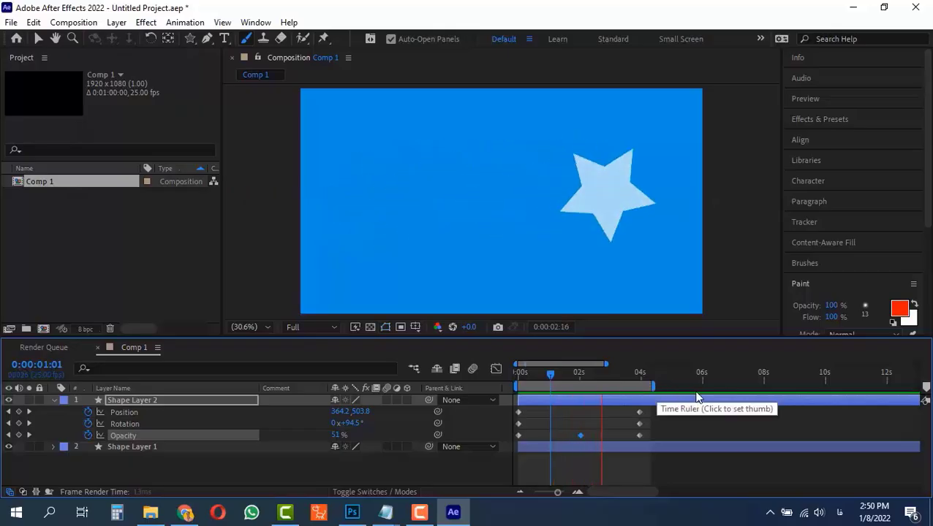
# Stop the preview and undo the last two keyframe timing changes.
pyautogui.press('space')
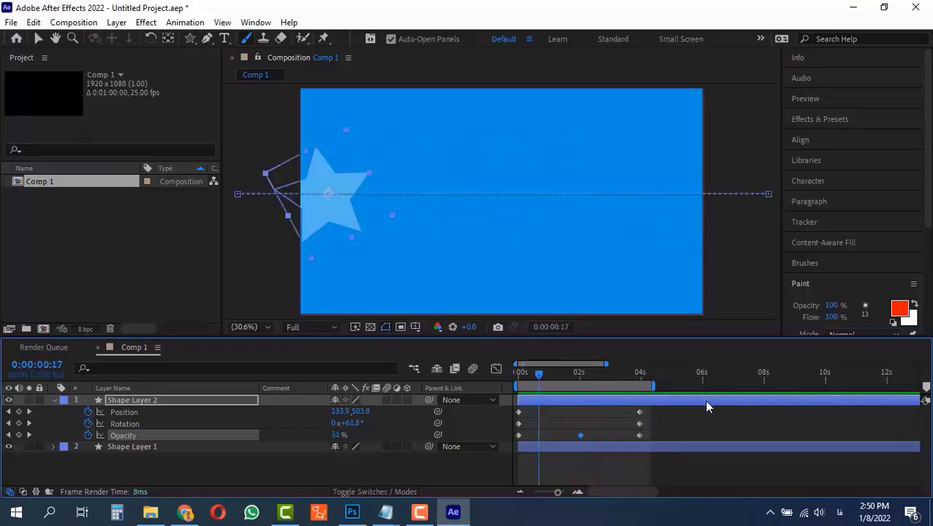
pyautogui.hotkey('ctrl', 'z')
pyautogui.press('k')
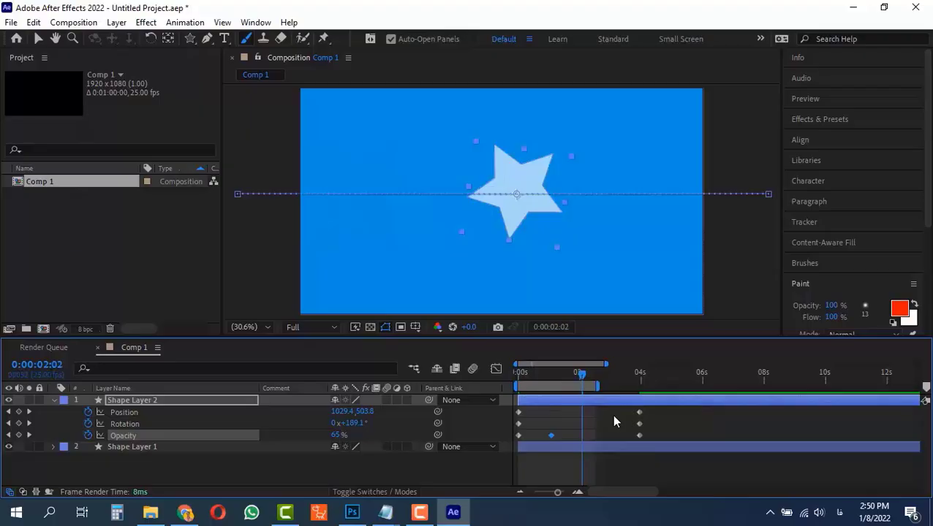
pyautogui.hotkey('ctrl', 'z')
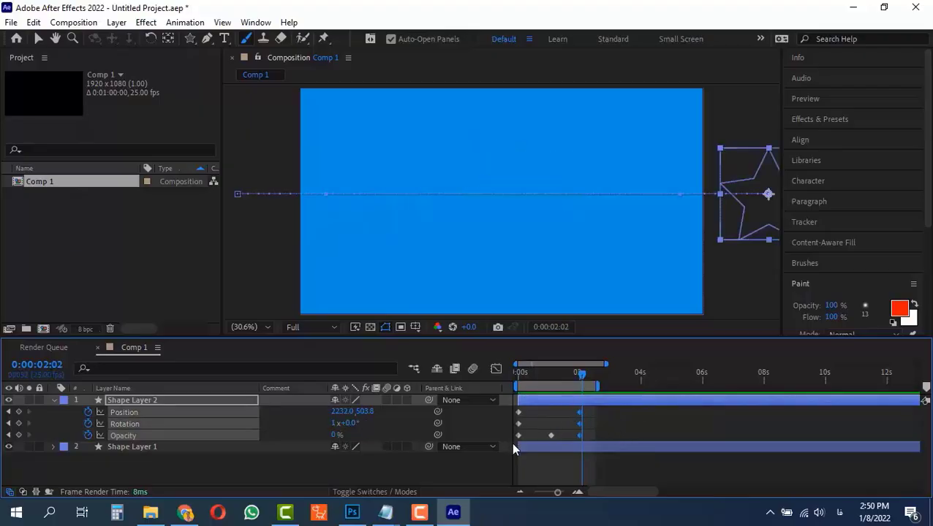
# Extend the work area to about 6 seconds and try moving the 2-second keyframes to 4 seconds, then undo the moves.
pyautogui.moveTo(598, 386); pyautogui.dragTo(702, 380)
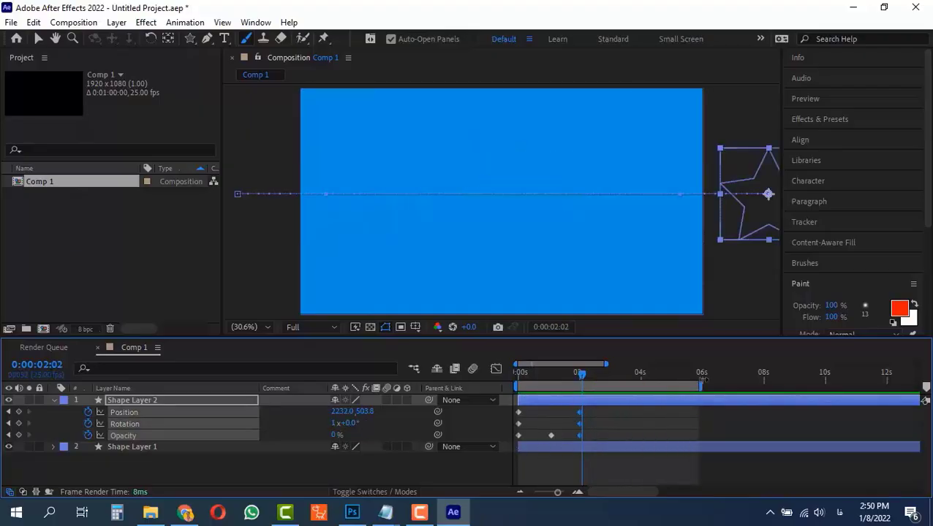
pyautogui.click(587, 413)
pyautogui.moveTo(582, 375); pyautogui.dragTo(641, 438)
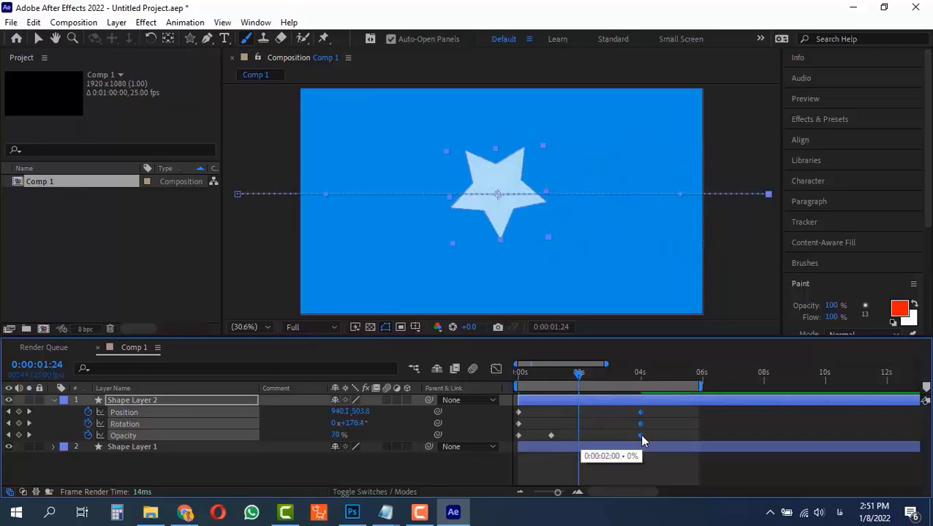
pyautogui.moveTo(551, 436); pyautogui.dragTo(581, 437)
pyautogui.hotkey('ctrl', 'z')
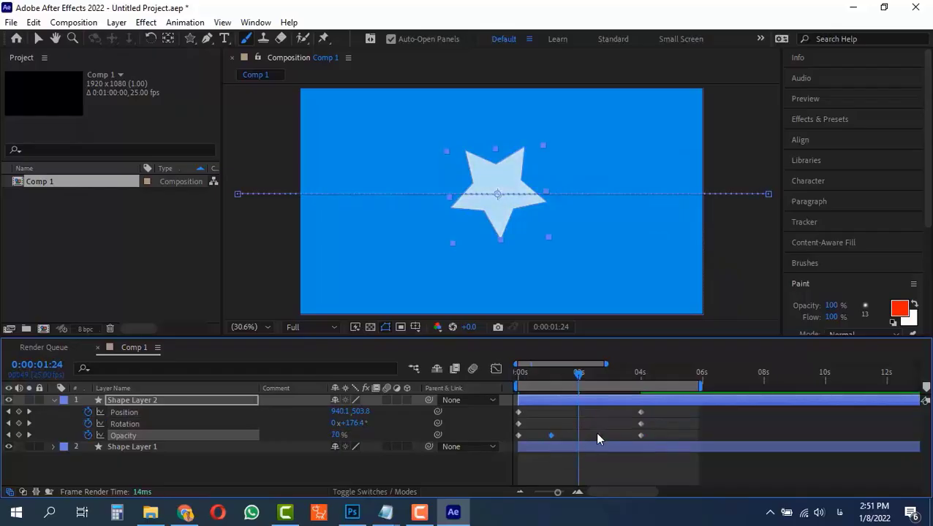
pyautogui.hotkey('ctrl', 'z')
pyautogui.click(595, 420)
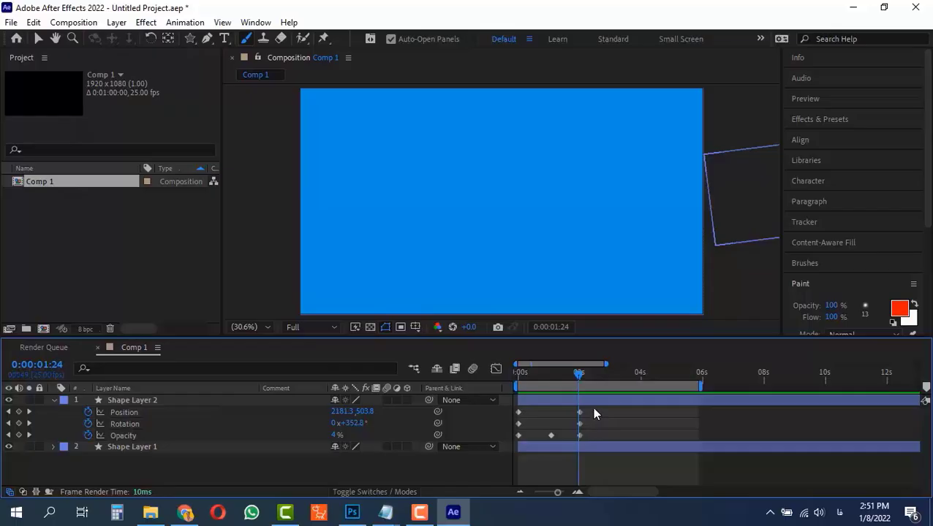
# Select all the star's keyframes and scale their timing so the animation ends at about 1 second.
pyautogui.moveTo(592, 407); pyautogui.dragTo(511, 446)
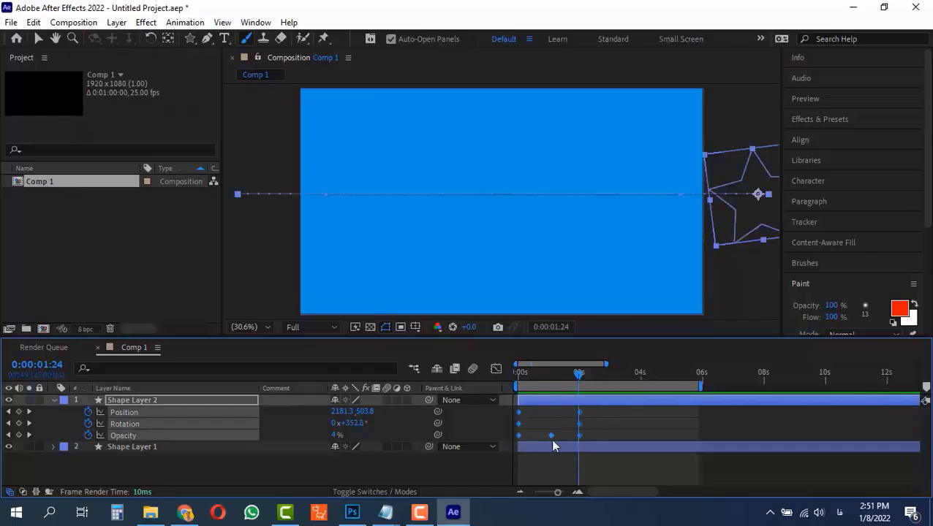
pyautogui.press('alt')
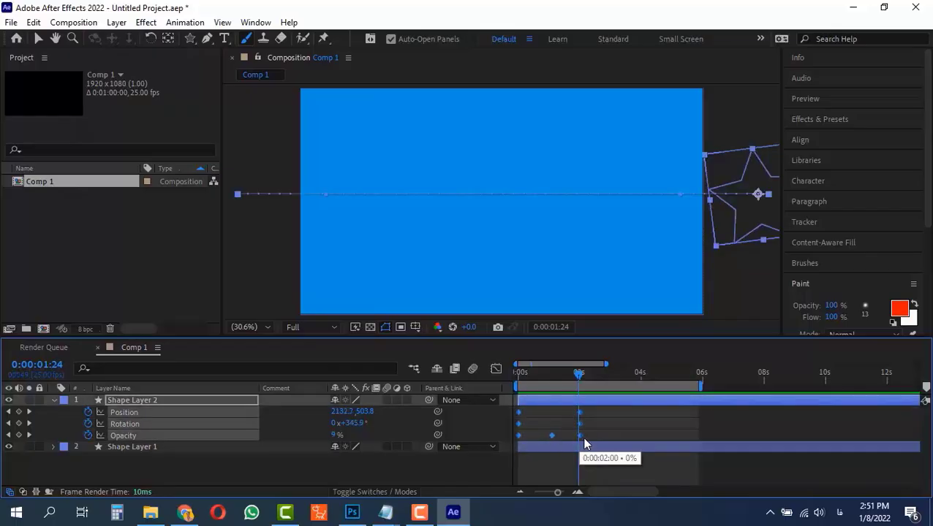
pyautogui.moveTo(580, 443); pyautogui.dragTo(738, 442)
pyautogui.moveTo(742, 438); pyautogui.dragTo(555, 443)
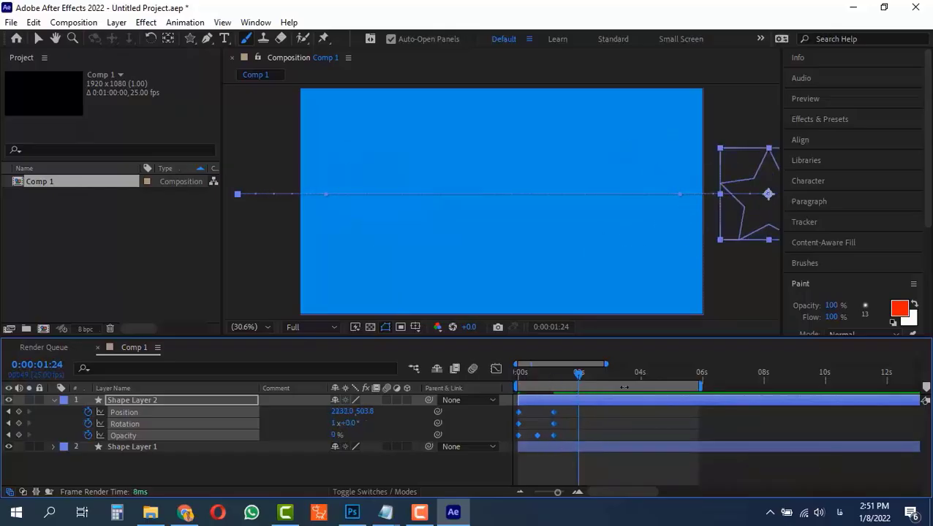
# Set the work area end to 0:00:01:11 and preview the animation.
pyautogui.click(565, 377)
pyautogui.press('n')
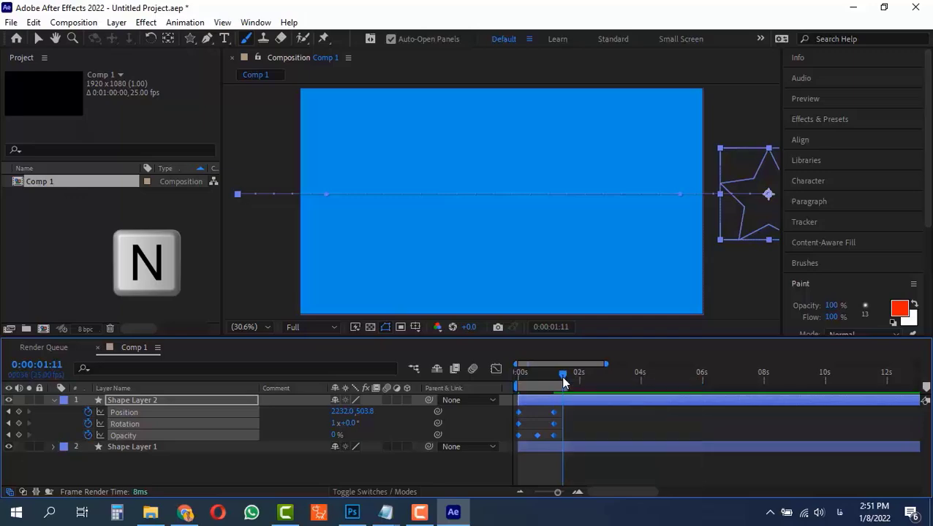
pyautogui.press('space')
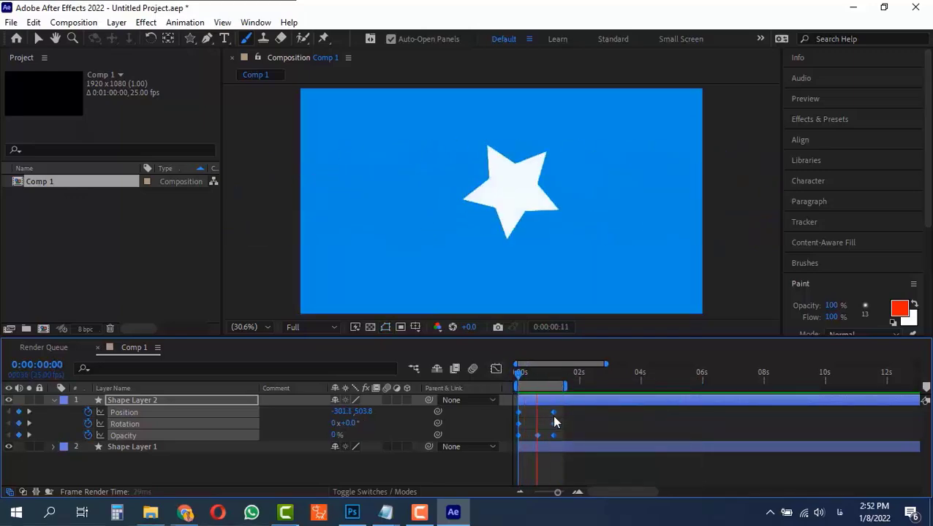
pyautogui.press('space')
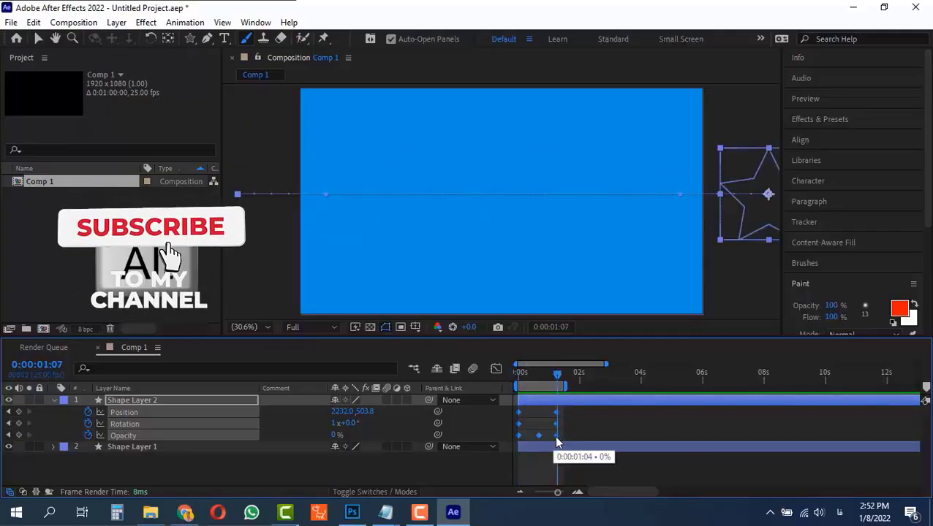
# Stretch the keyframes to end at 4 seconds, move the work area end to 4 seconds, and preview.
pyautogui.moveTo(554, 437); pyautogui.dragTo(641, 443)
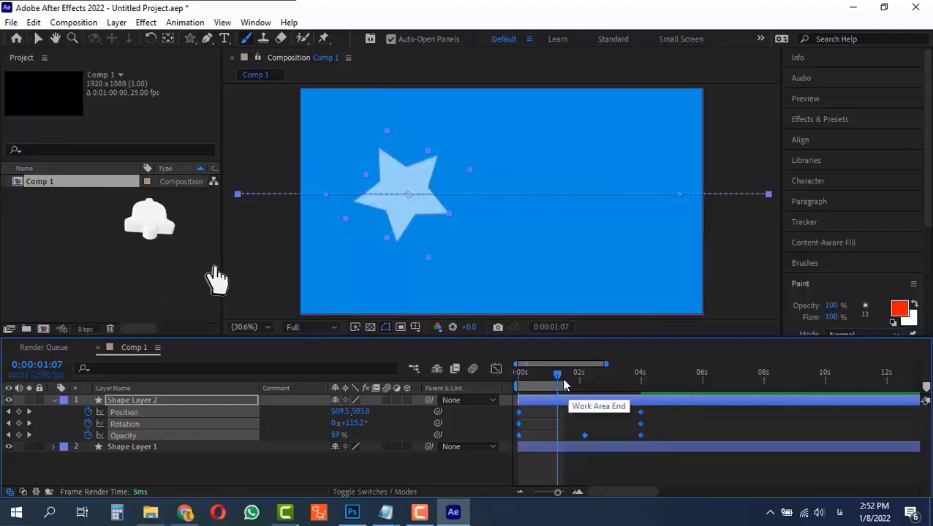
pyautogui.moveTo(565, 386); pyautogui.dragTo(652, 387)
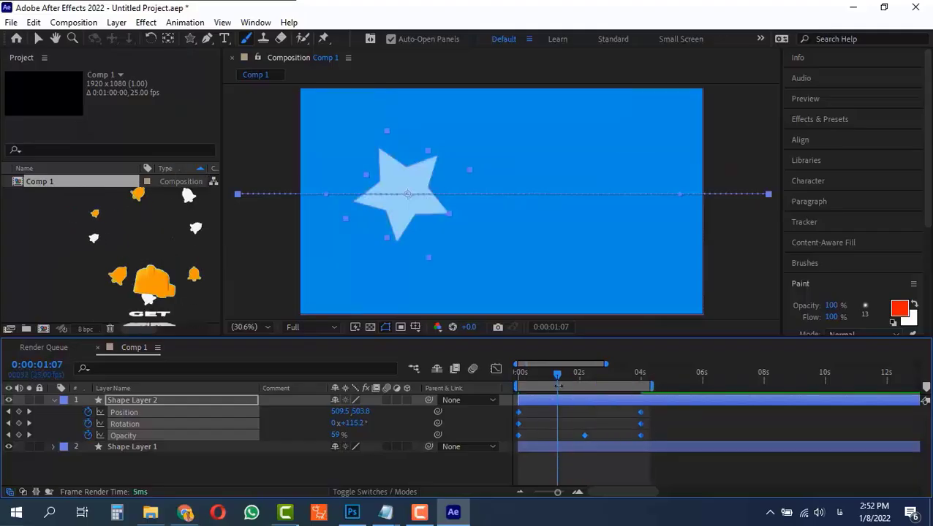
pyautogui.press('space')
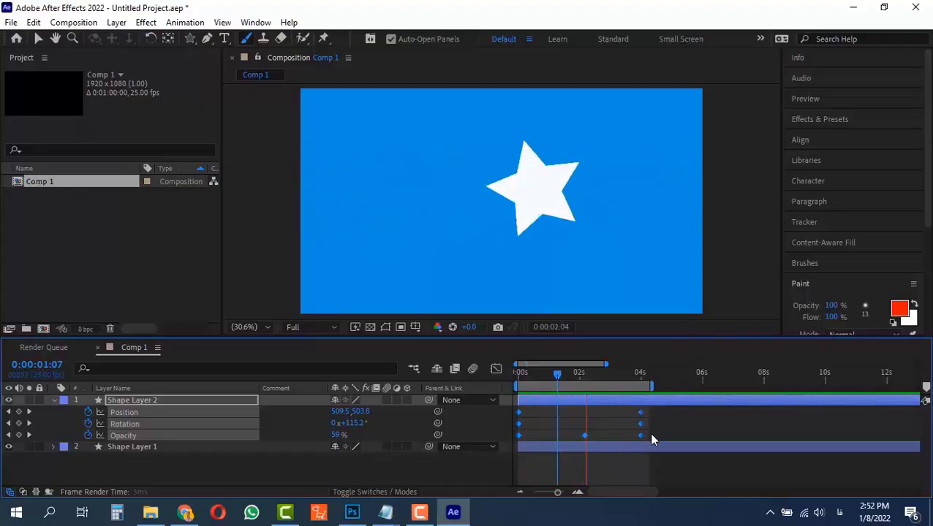
pyautogui.press('space')
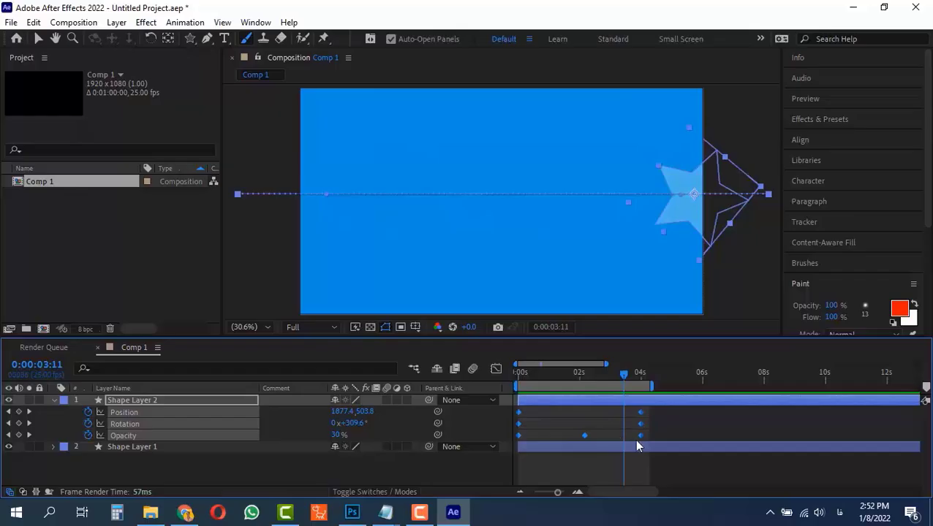
# Scale the selected keyframes back so the animation ends exactly at 1 second.
pyautogui.moveTo(640, 436); pyautogui.dragTo(552, 432)
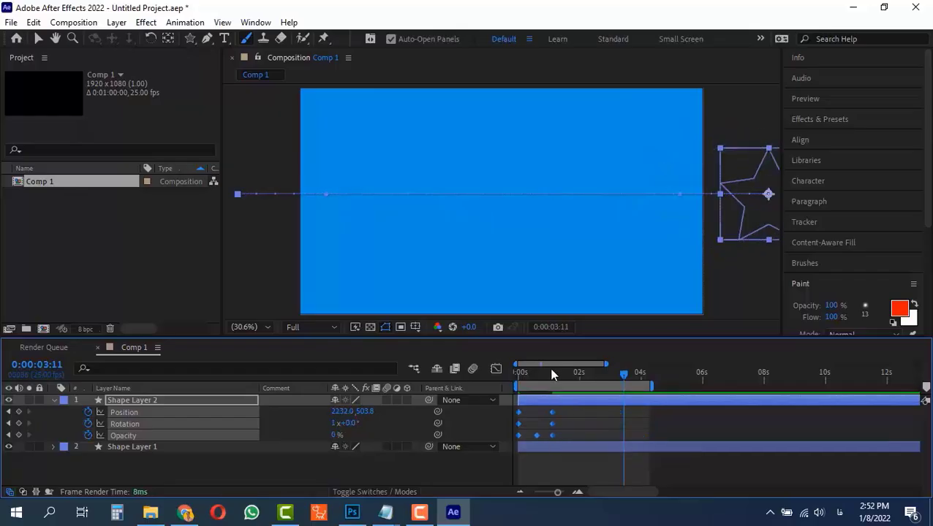
pyautogui.click(562, 494)
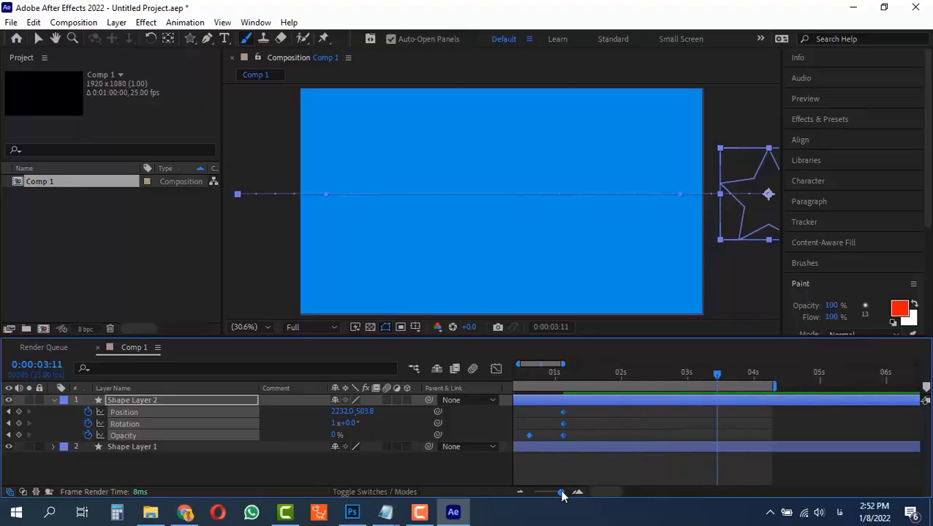
pyautogui.moveTo(605, 493); pyautogui.dragTo(593, 490)
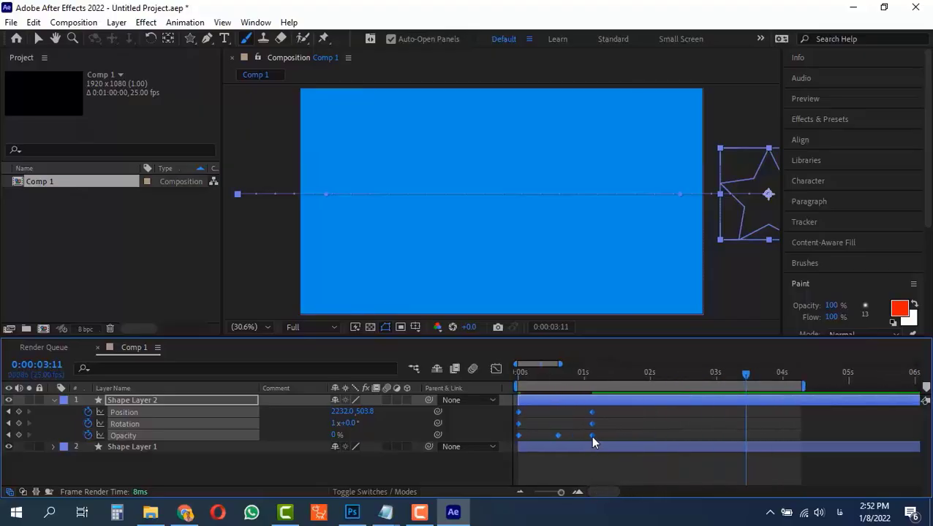
pyautogui.moveTo(592, 436); pyautogui.dragTo(583, 435)
pyautogui.moveTo(567, 375); pyautogui.dragTo(606, 374)
pyautogui.click(597, 415)
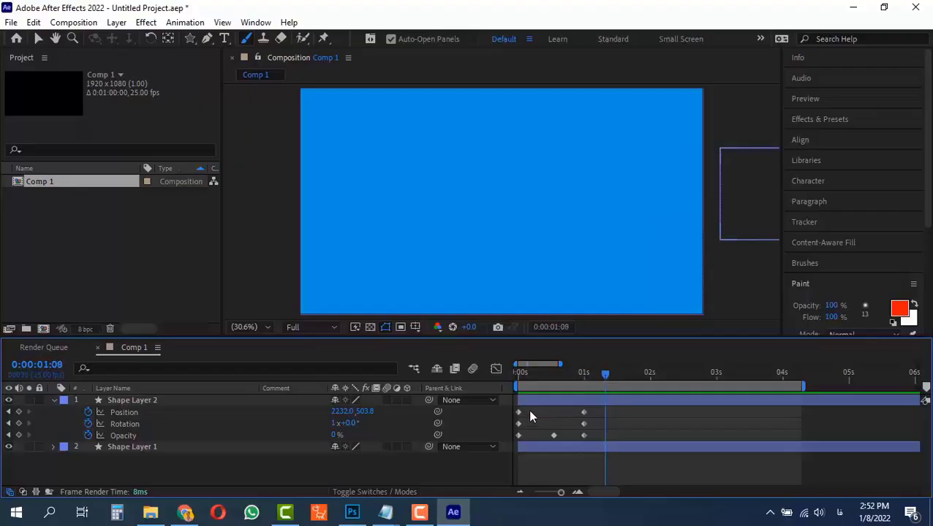
# Try copying the 1-second and start keyframes to 2 and 3 seconds, preview, then delete the pasted keyframes.
pyautogui.moveTo(604, 375); pyautogui.dragTo(653, 381)
pyautogui.moveTo(594, 410); pyautogui.dragTo(578, 439)
pyautogui.hotkey('ctrl', 'c')
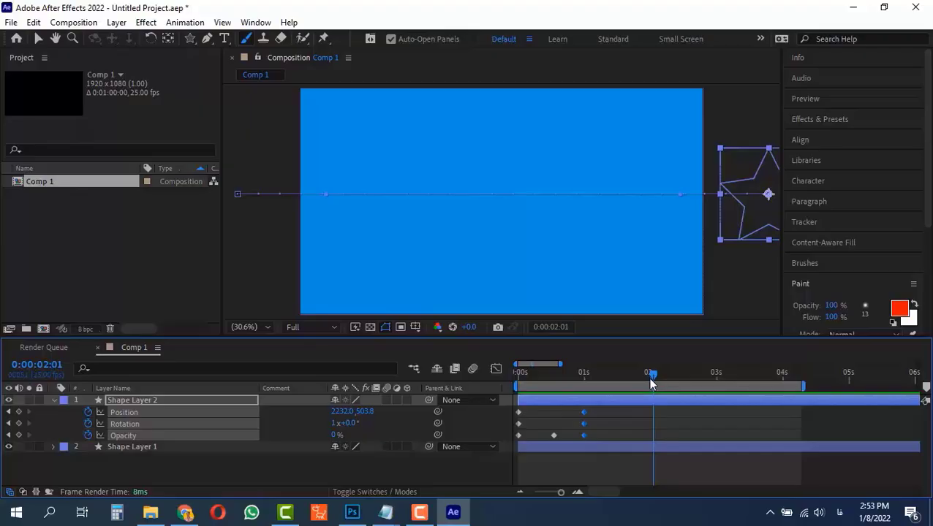
pyautogui.moveTo(651, 381); pyautogui.dragTo(648, 386)
pyautogui.hotkey('ctrl', 'v')
pyautogui.hotkey('ctrl', 'v')
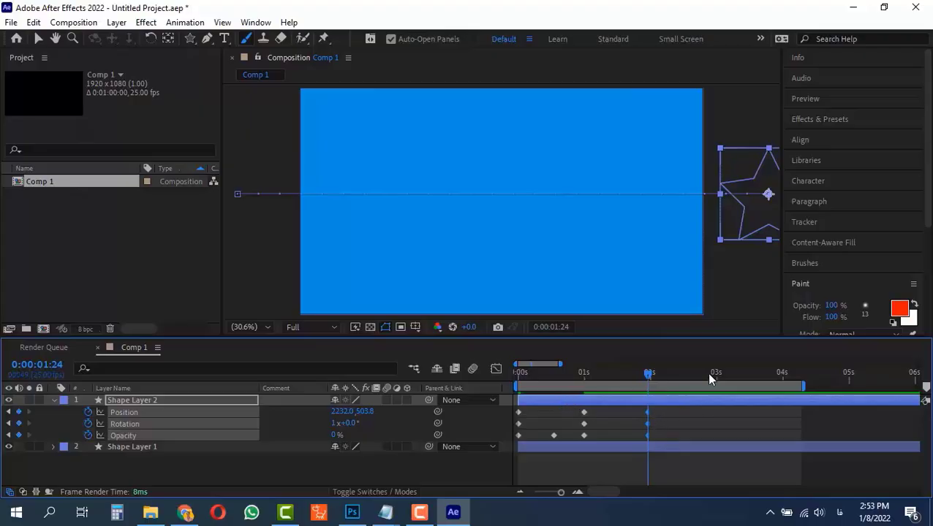
pyautogui.moveTo(532, 412); pyautogui.dragTo(513, 441)
pyautogui.hotkey('ctrl', 'c')
pyautogui.moveTo(709, 375); pyautogui.dragTo(717, 380)
pyautogui.hotkey('ctrl', 'v')
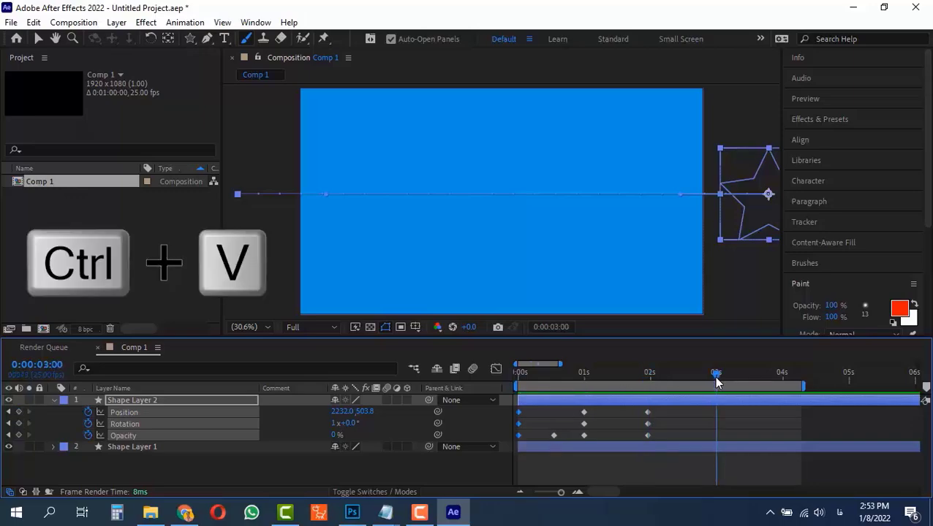
pyautogui.click(553, 436)
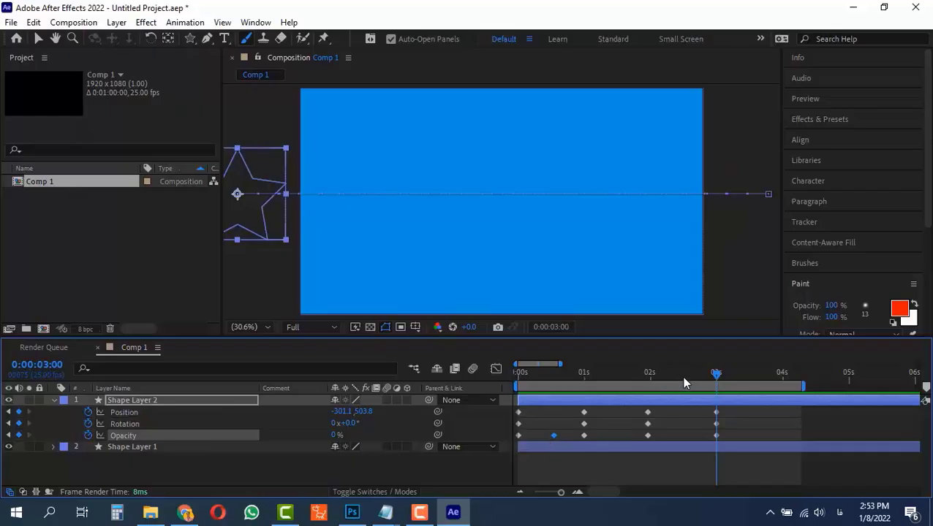
pyautogui.moveTo(680, 377); pyautogui.dragTo(501, 408)
pyautogui.hotkey('ctrl', 'v')
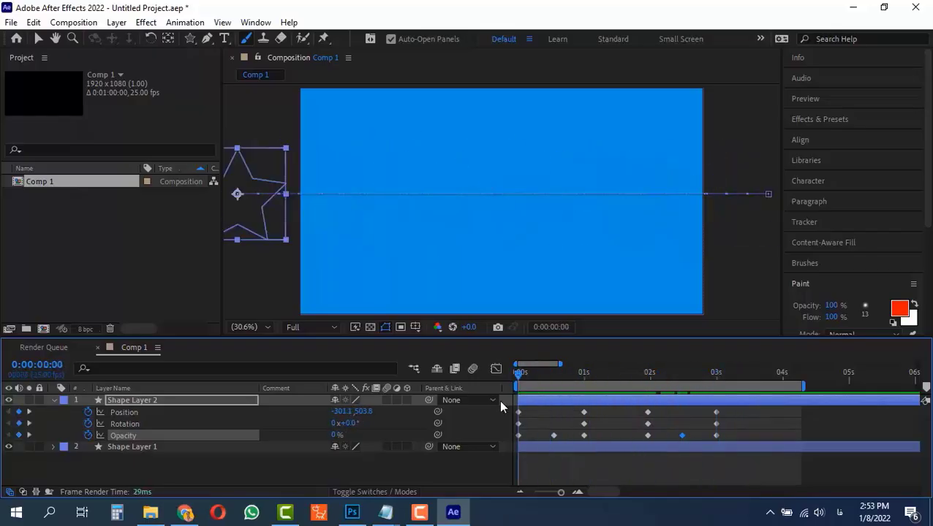
pyautogui.press('space')
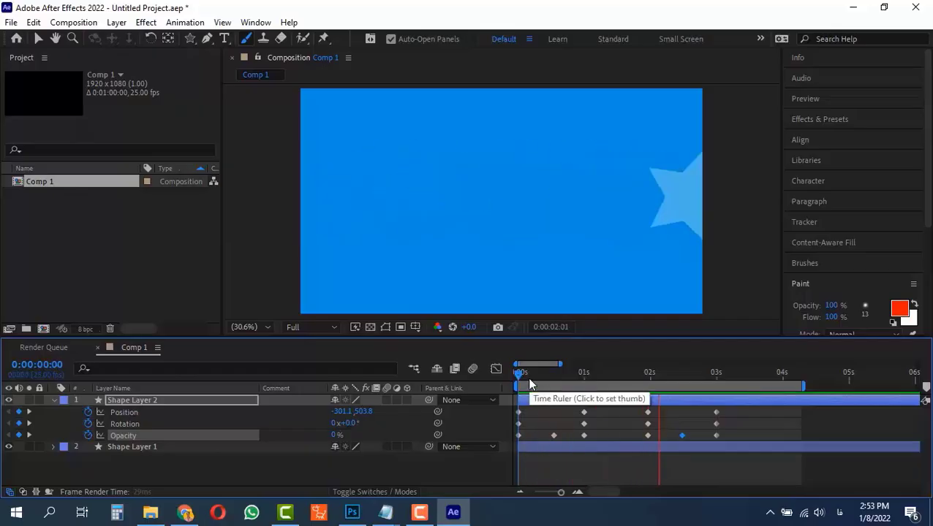
pyautogui.moveTo(730, 410); pyautogui.dragTo(634, 438)
pyautogui.press('Delete')
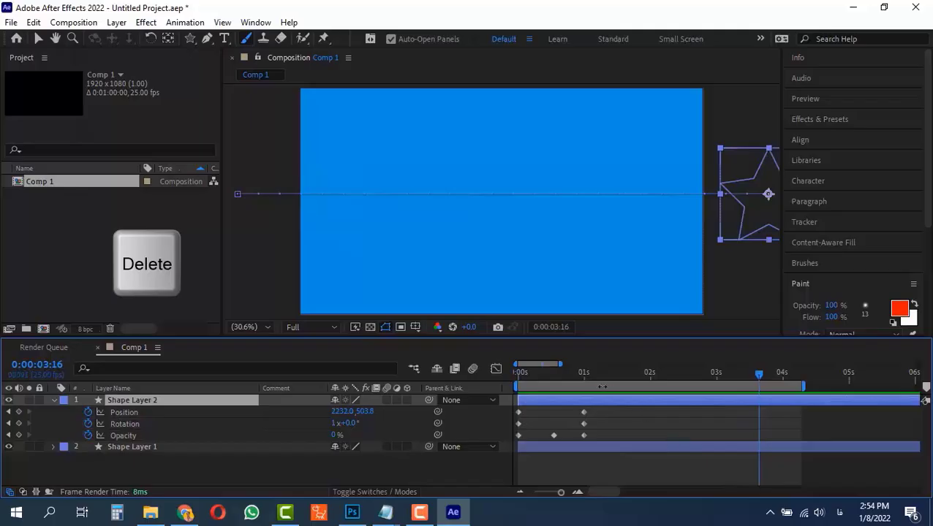
# Copy all the star's keyframes and paste them at 2 seconds.
pyautogui.moveTo(595, 408); pyautogui.dragTo(496, 441)
pyautogui.hotkey('ctrl', 'c')
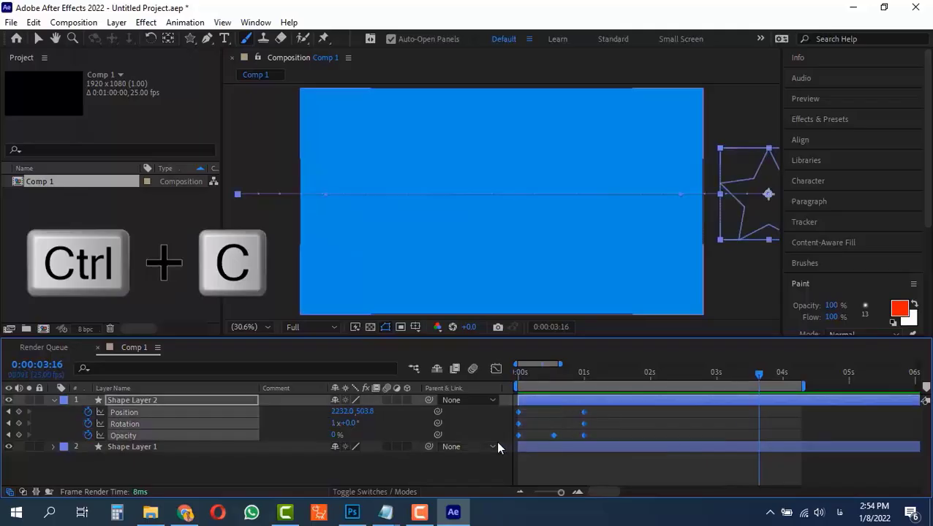
pyautogui.moveTo(633, 374); pyautogui.dragTo(650, 375)
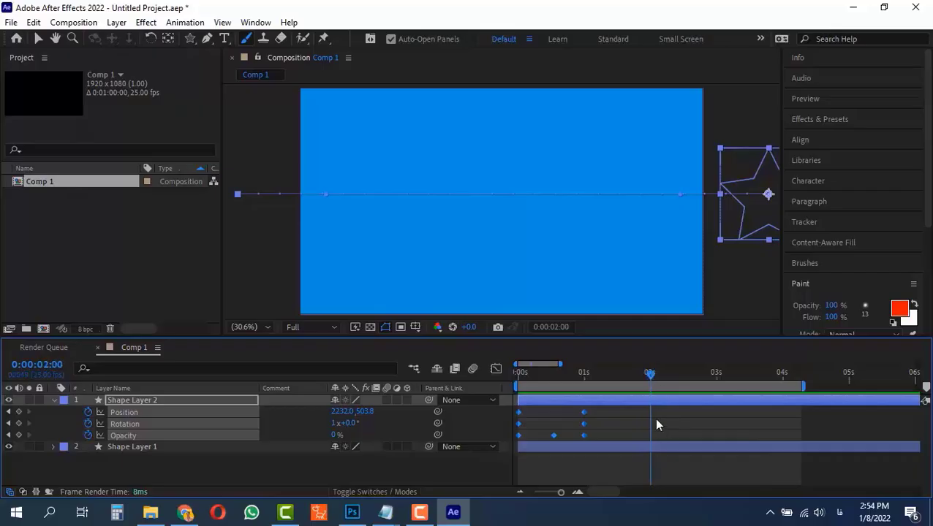
pyautogui.hotkey('ctrl', 'v')
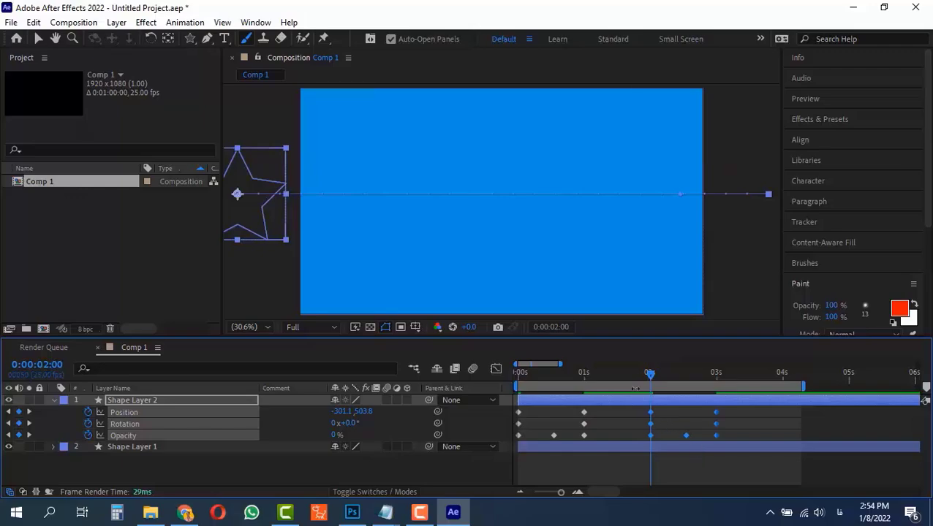
# Set the work area end to about 3.5 seconds and preview the animation.
pyautogui.click(567, 373)
pyautogui.moveTo(799, 386); pyautogui.dragTo(747, 385)
pyautogui.press('space')
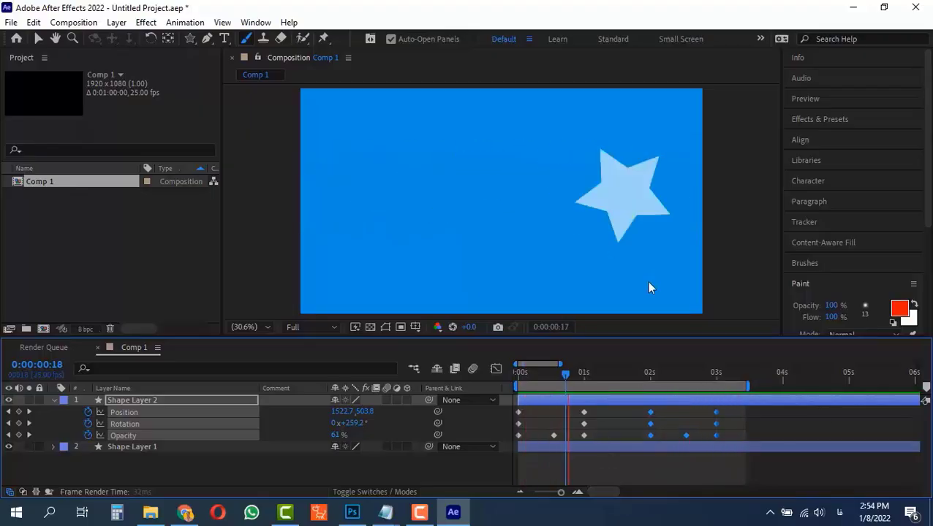
pyautogui.press('space')
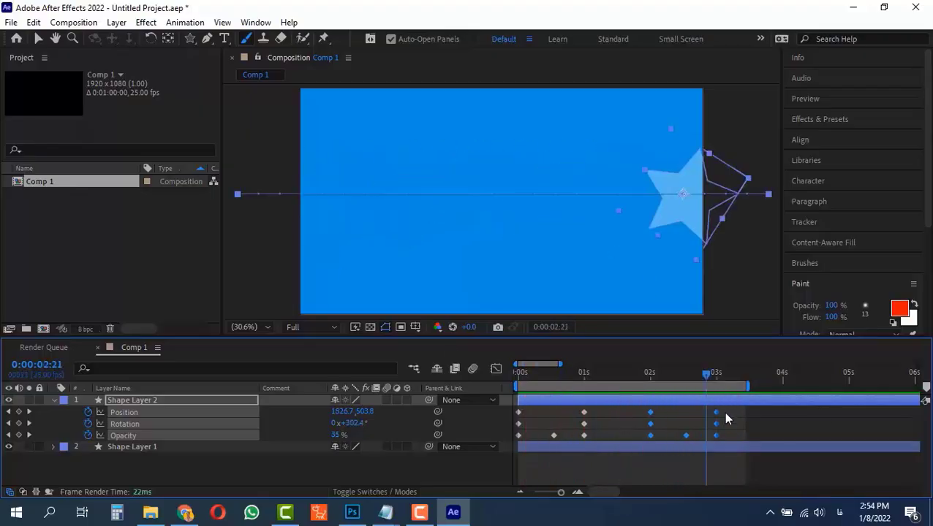
# Select the pasted keyframes from 2 to 3 seconds and apply Time-Reverse Keyframes.
pyautogui.click(715, 377)
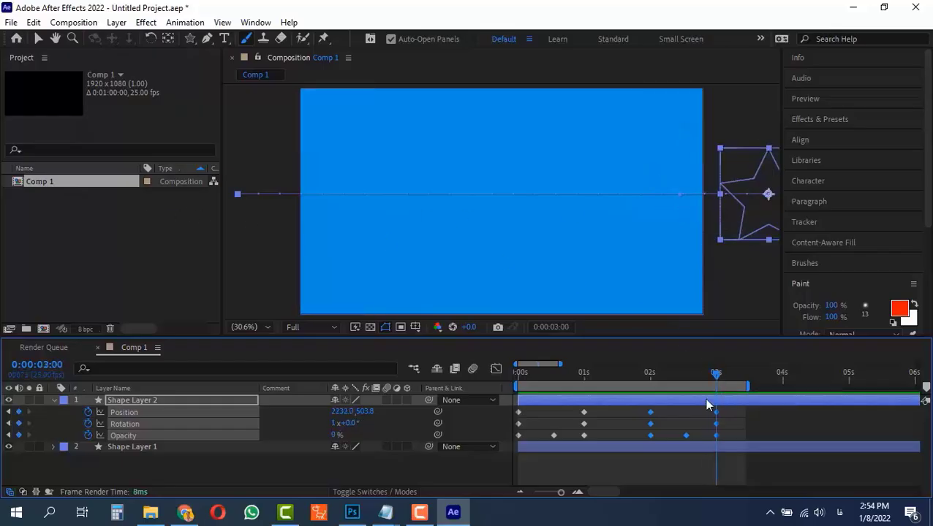
pyautogui.click(726, 408)
pyautogui.moveTo(726, 407); pyautogui.dragTo(636, 439)
pyautogui.rightClick(651, 440)
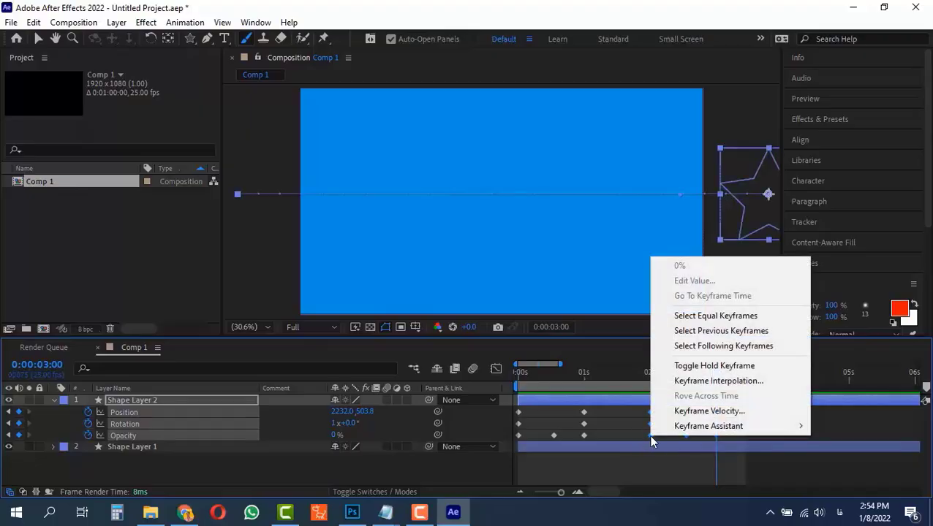
pyautogui.moveTo(721, 436)
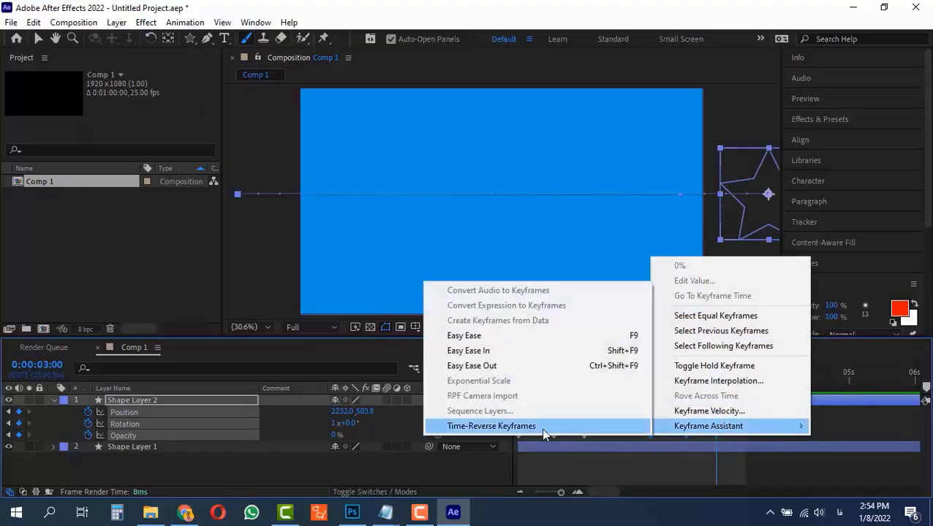
pyautogui.click(486, 436)
# Preview the reversed animation from the start.
pyautogui.moveTo(713, 376); pyautogui.dragTo(494, 375)
pyautogui.press('space')
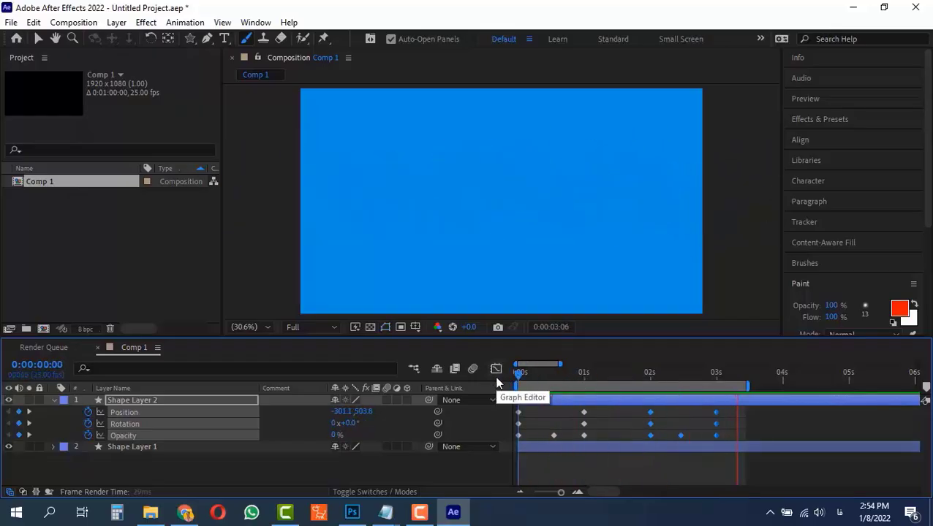
pyautogui.moveTo(545, 376); pyautogui.dragTo(515, 372)
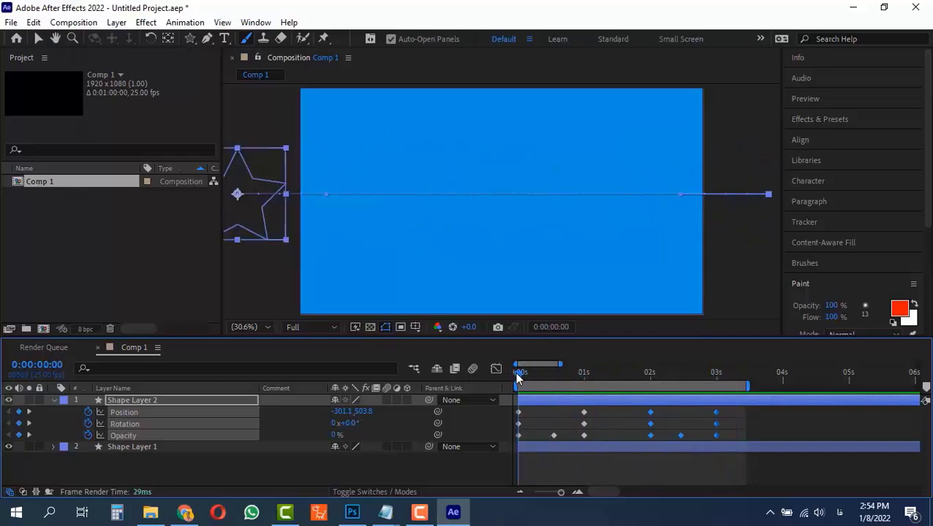
pyautogui.moveTo(524, 409); pyautogui.dragTo(514, 444)
pyautogui.moveTo(688, 379); pyautogui.dragTo(716, 389)
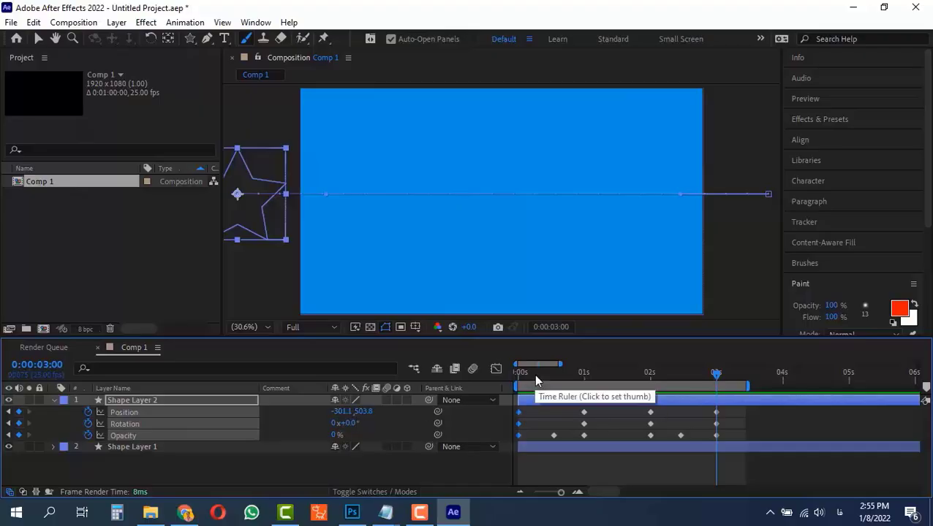
pyautogui.moveTo(534, 373); pyautogui.dragTo(486, 380)
pyautogui.moveTo(638, 374); pyautogui.dragTo(649, 374)
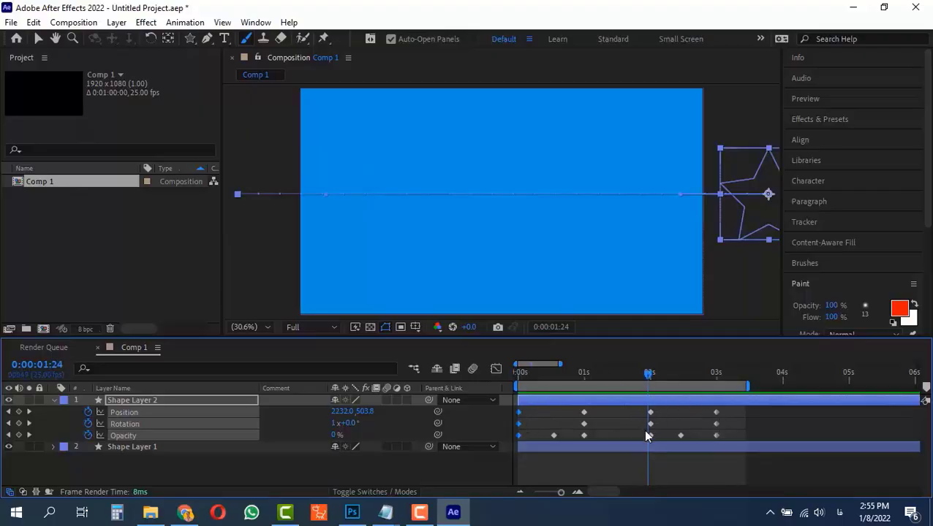
pyautogui.press('space')
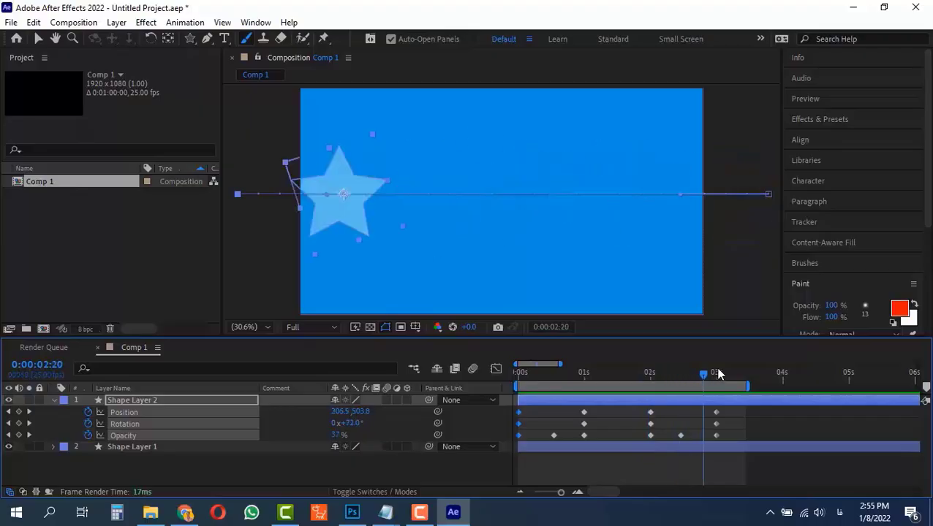